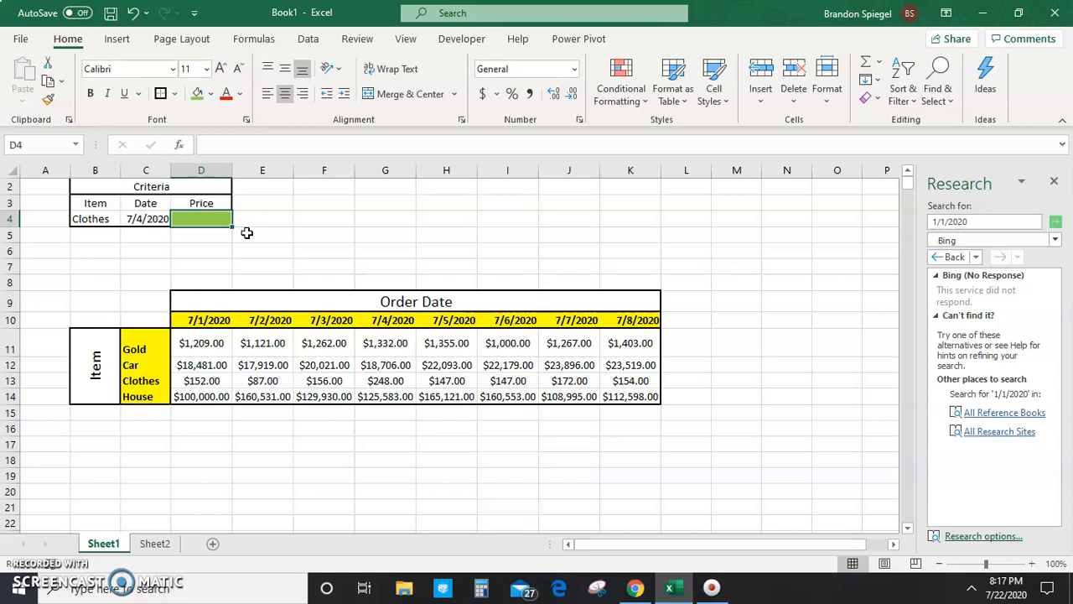
# - Review the item, date and price cells of the Criteria block in B4:D4
pyautogui.press('Down')
pyautogui.press('Down')
pyautogui.press('Down')
pyautogui.press('Down')
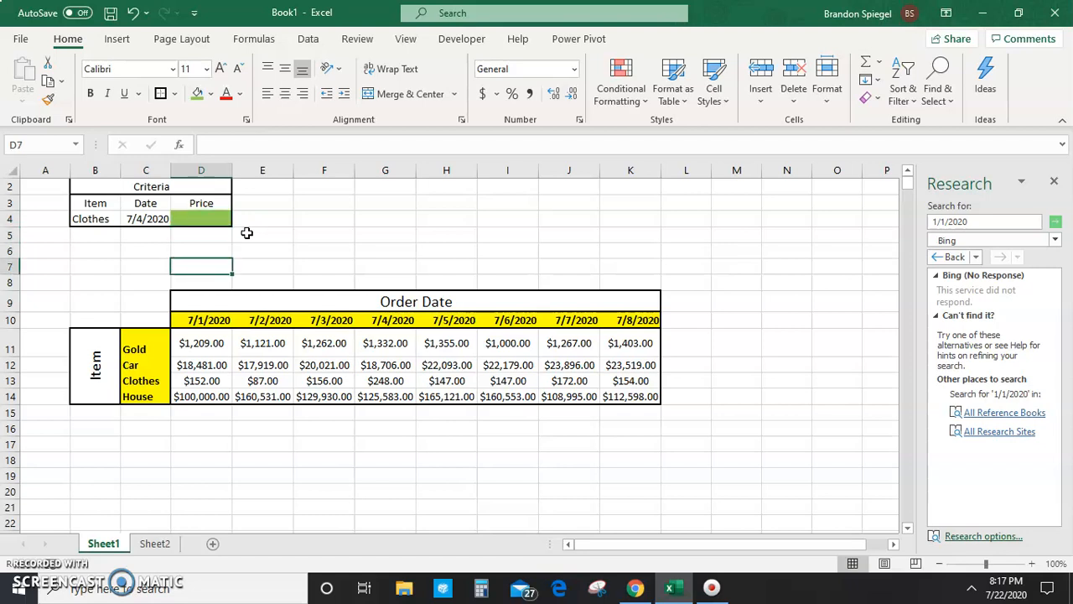
pyautogui.press('Left')
pyautogui.press('Up')
pyautogui.press('Up')
pyautogui.press('Up')
pyautogui.press('Up')
pyautogui.press('Left')
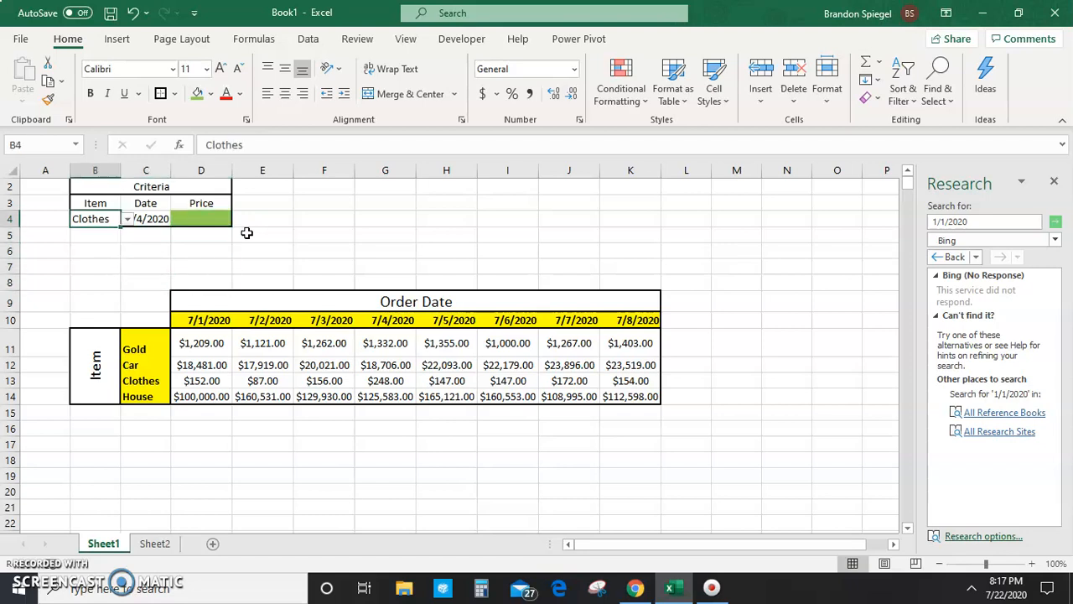
pyautogui.press('Right')
pyautogui.hotkey('shift', 'Up')
pyautogui.press('Right')
pyautogui.press('Right')
# - Review the price grid, the item labels in column C and the order dates in row 10
pyautogui.press('Down')
pyautogui.press('Down')
pyautogui.press('Down')
pyautogui.press('Down')
pyautogui.press('Left')
pyautogui.press('Down')
pyautogui.press('Down')
pyautogui.press('Down')
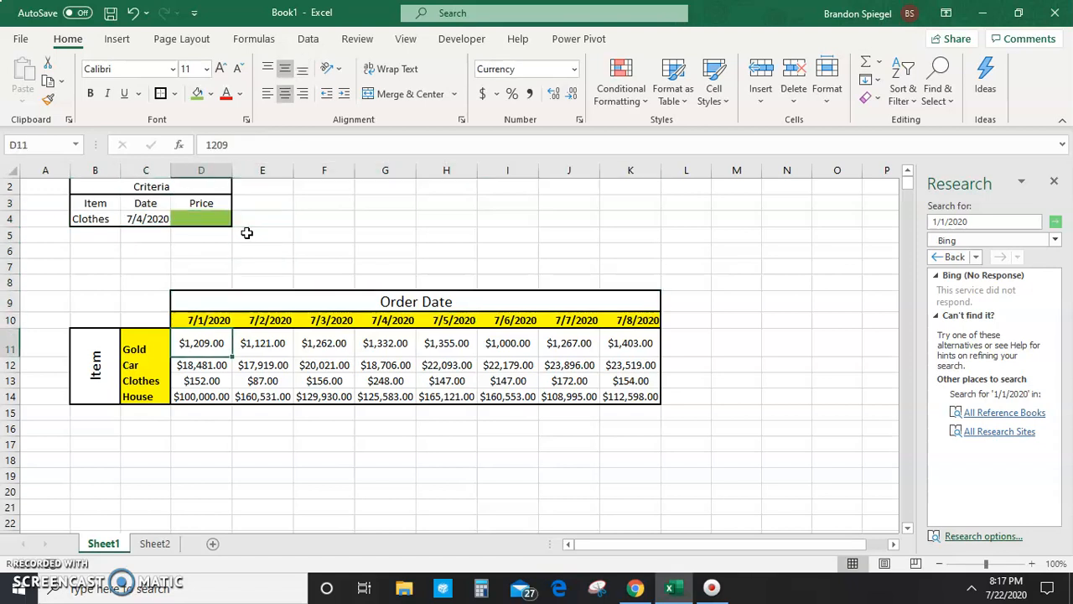
pyautogui.hotkey('ctrl', 'shift', 'End')
pyautogui.press('Left')
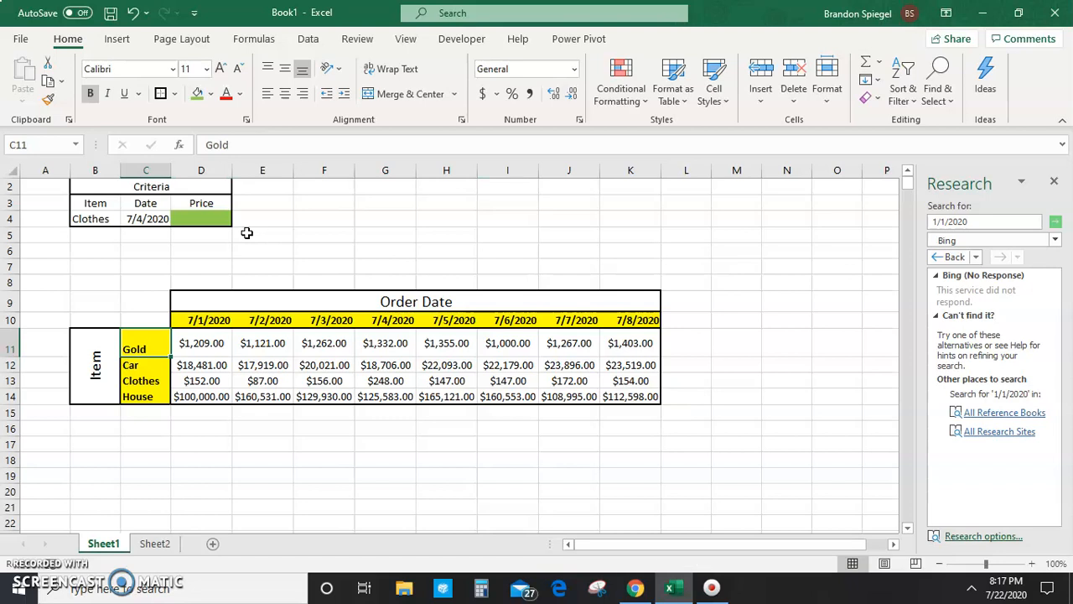
pyautogui.hotkey('ctrl', 'shift', 'Down')
pyautogui.press('Up')
pyautogui.press('Up')
pyautogui.press('Right')
pyautogui.press('Down')
pyautogui.hotkey('ctrl', 'shift', 'Right')
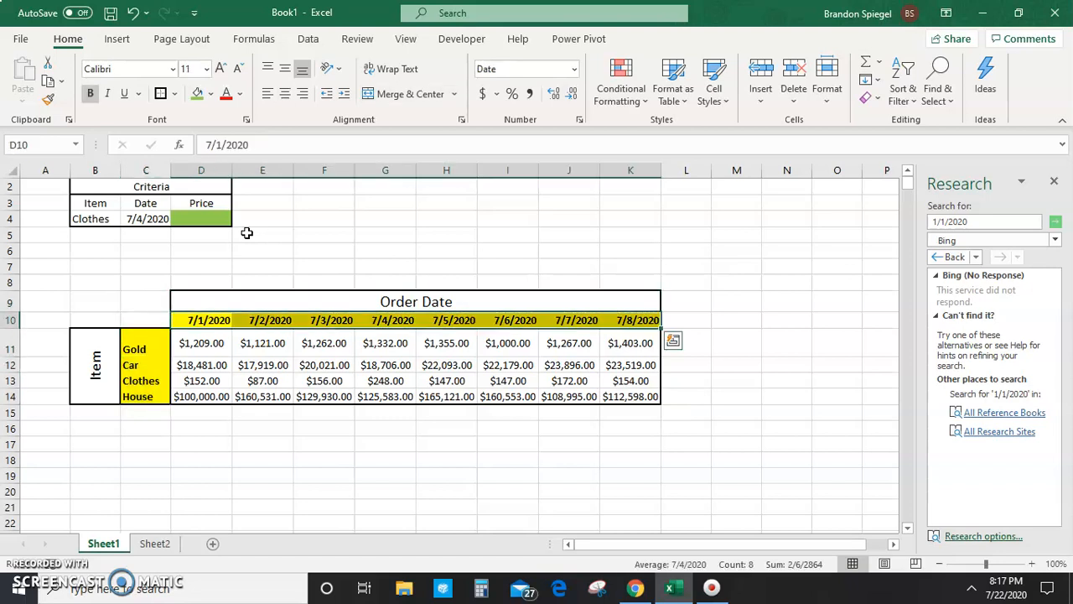
# - Start an INDEX formula in the Price cell D4 with the price grid D11:K14 as its array
pyautogui.press('Left')
pyautogui.press('Up')
pyautogui.press('Up')
pyautogui.press('Up')
pyautogui.press('Up')
pyautogui.press('Up')
pyautogui.press('Up')
pyautogui.press('Right')
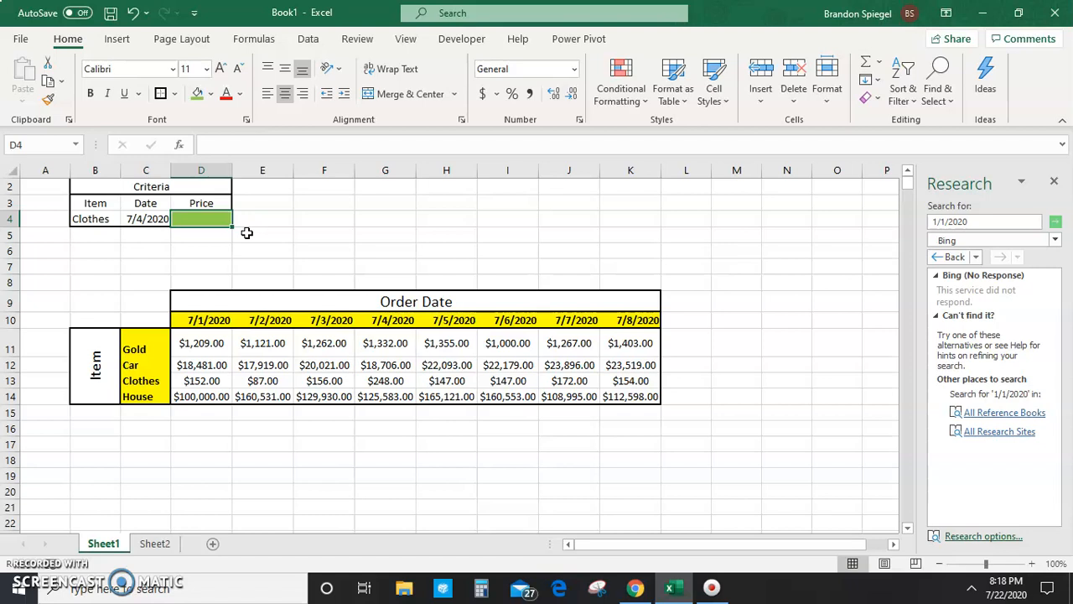
pyautogui.write('=')
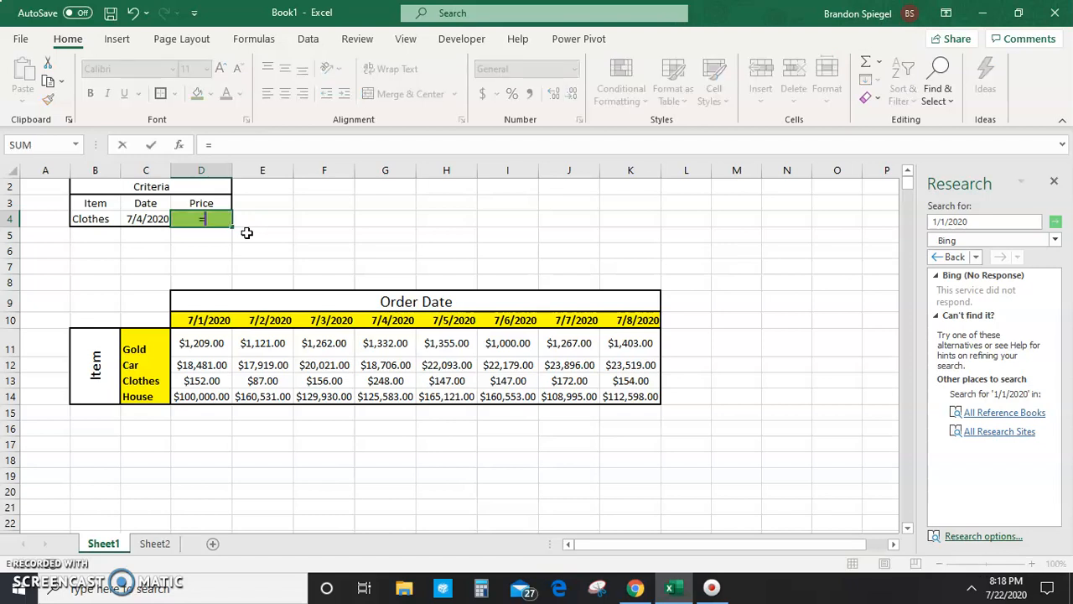
pyautogui.write('index(')
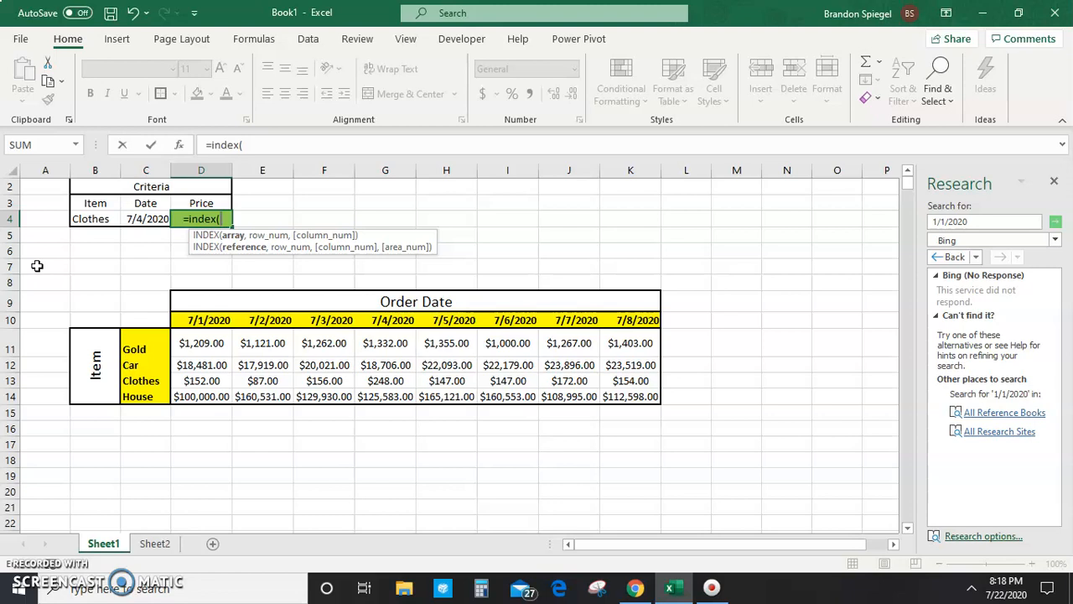
pyautogui.press('Down')
pyautogui.press('Down')
pyautogui.press('Down')
pyautogui.press('Down')
pyautogui.press('Down')
pyautogui.press('Down')
pyautogui.press('Down')
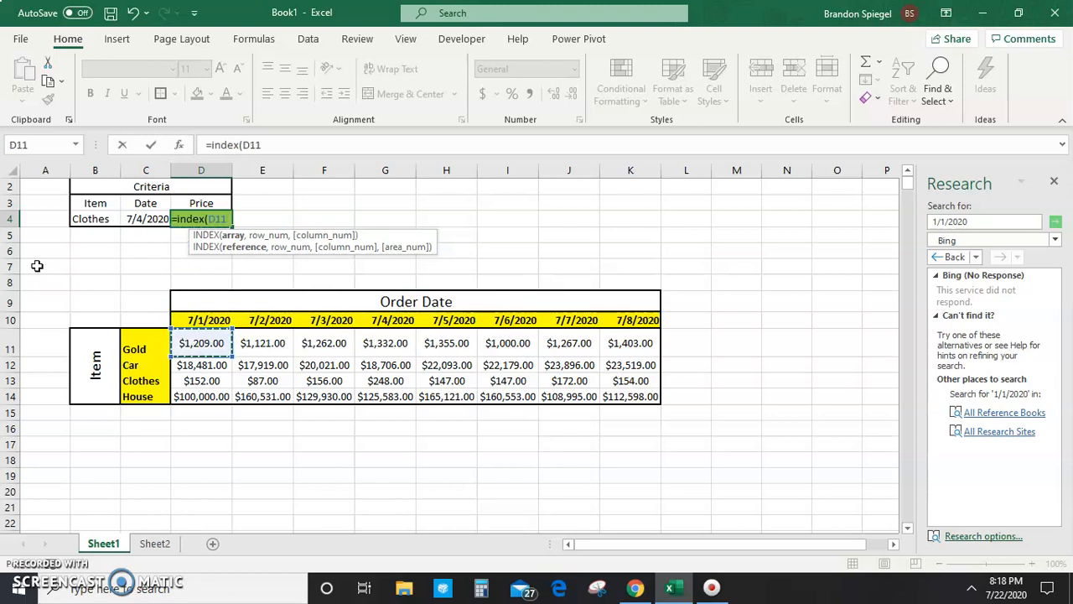
pyautogui.hotkey('ctrl', 'shift', 'Right')
pyautogui.hotkey('ctrl', 'shift', 'Down')
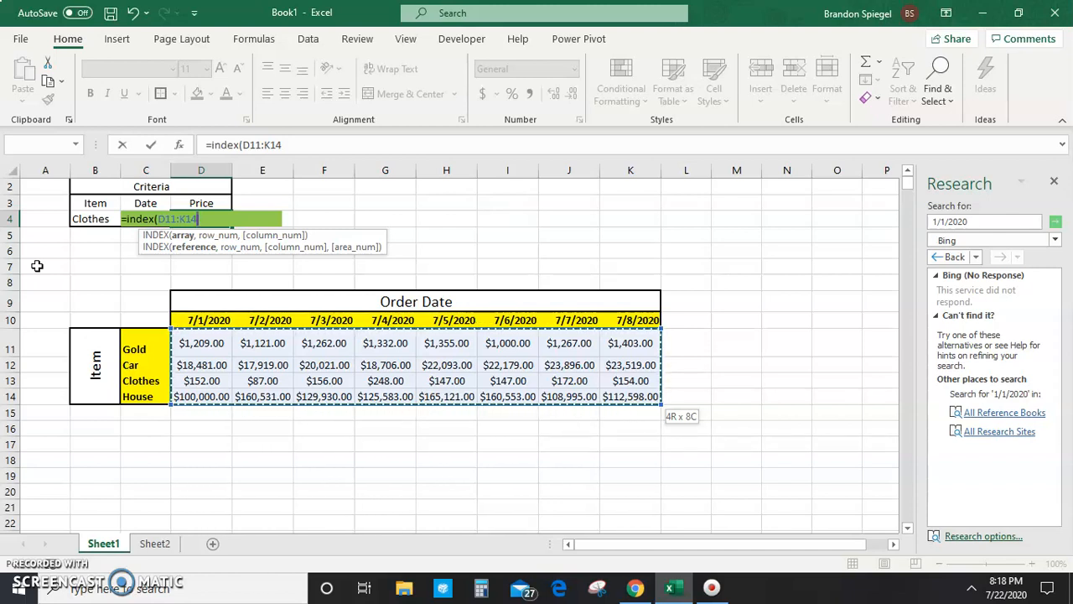
pyautogui.write(',')
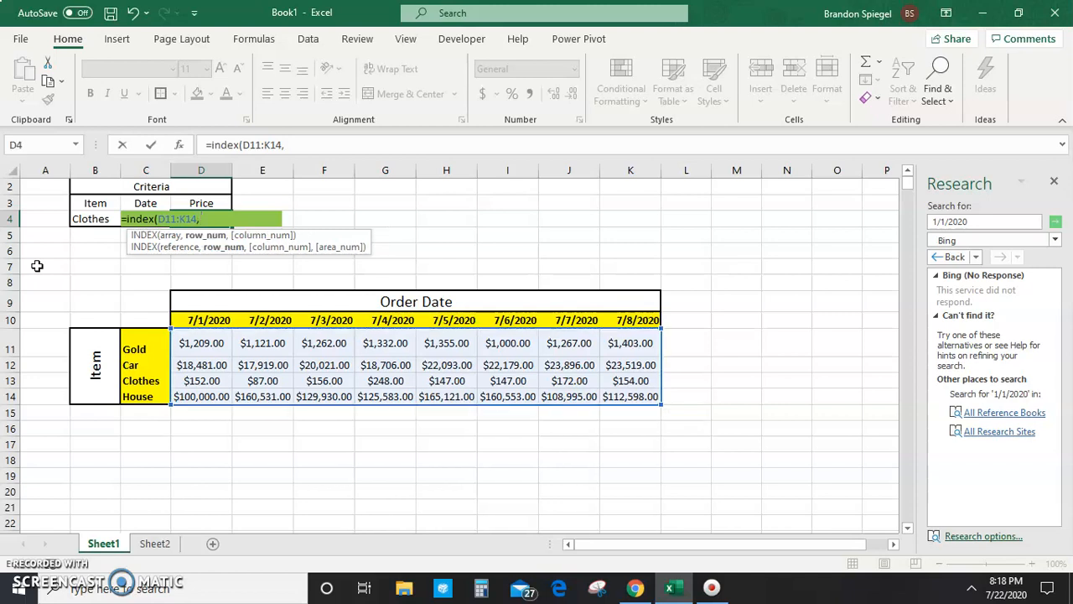
# - Add the row argument match(B4,C11:C14,0) to the INDEX formula to look up the item exactly
pyautogui.write('match')
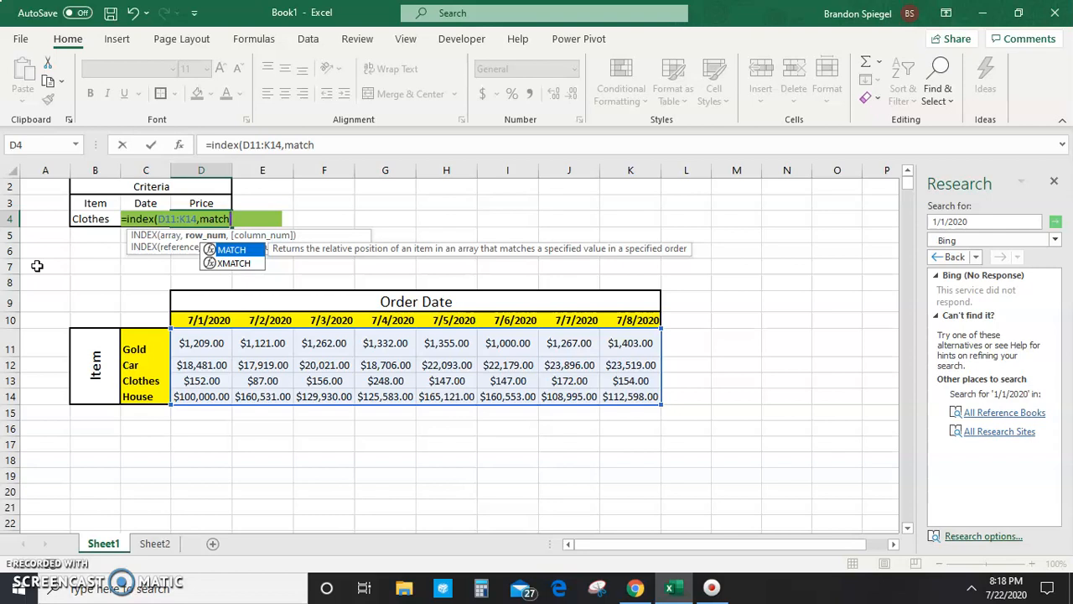
pyautogui.write('(')
pyautogui.press('Left')
pyautogui.press('Left')
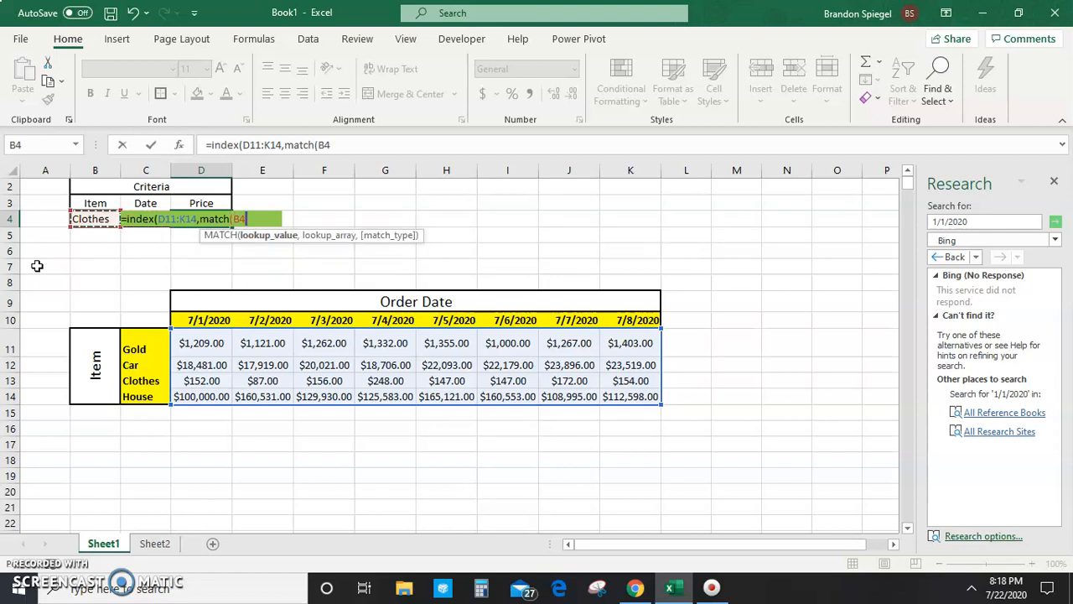
pyautogui.write(',')
pyautogui.press('Down')
pyautogui.press('Down')
pyautogui.press('Down')
pyautogui.press('Down')
pyautogui.press('Down')
pyautogui.press('Down')
pyautogui.press('Left')
pyautogui.press('Down')
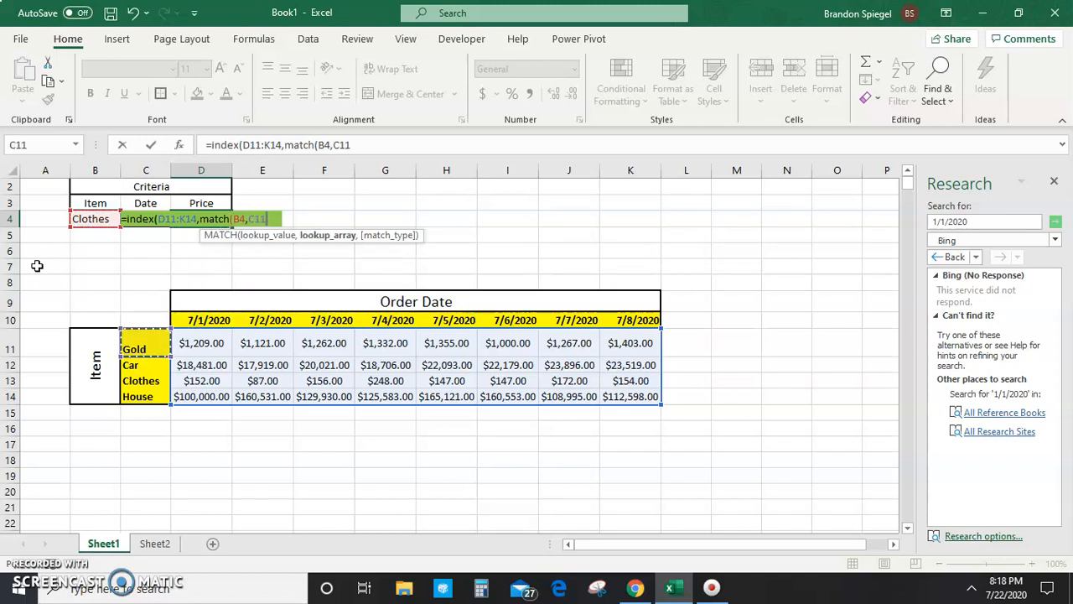
pyautogui.hotkey('shift', 'Down')
pyautogui.hotkey('shift', 'Down')
pyautogui.hotkey('shift', 'Down')
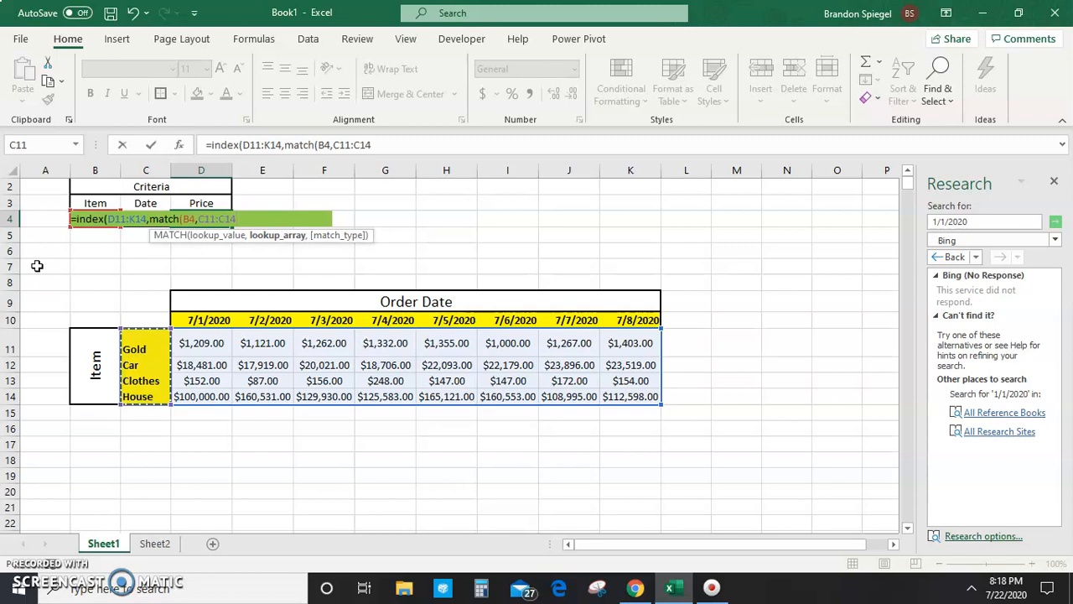
pyautogui.write(',0')
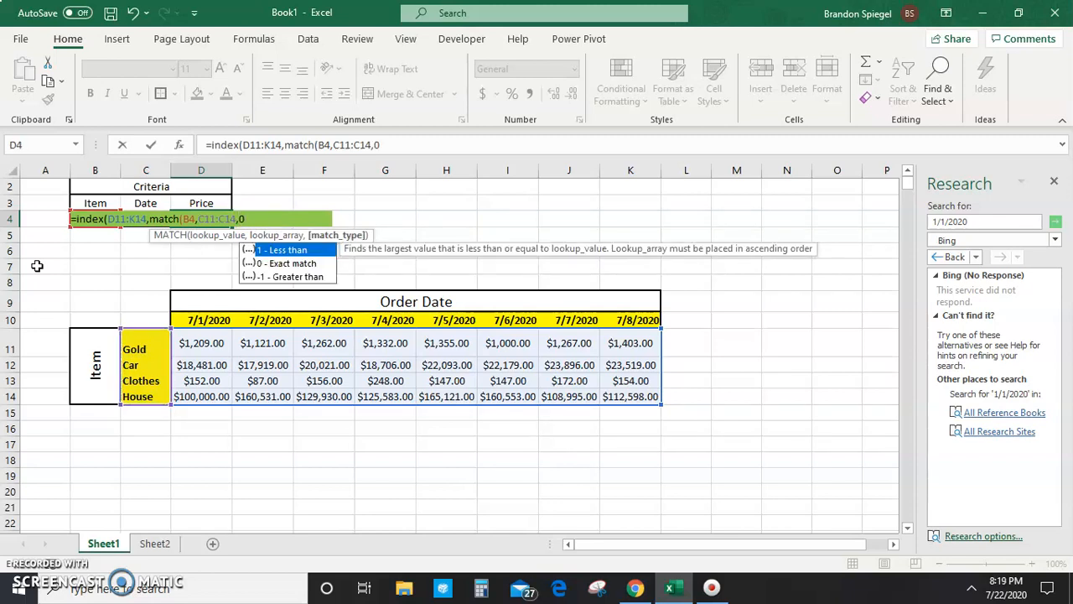
pyautogui.write(')')
# - Add the column argument match(C4,D10:K10,0) for the date and complete the INDEX formula in D4
pyautogui.write(',match')
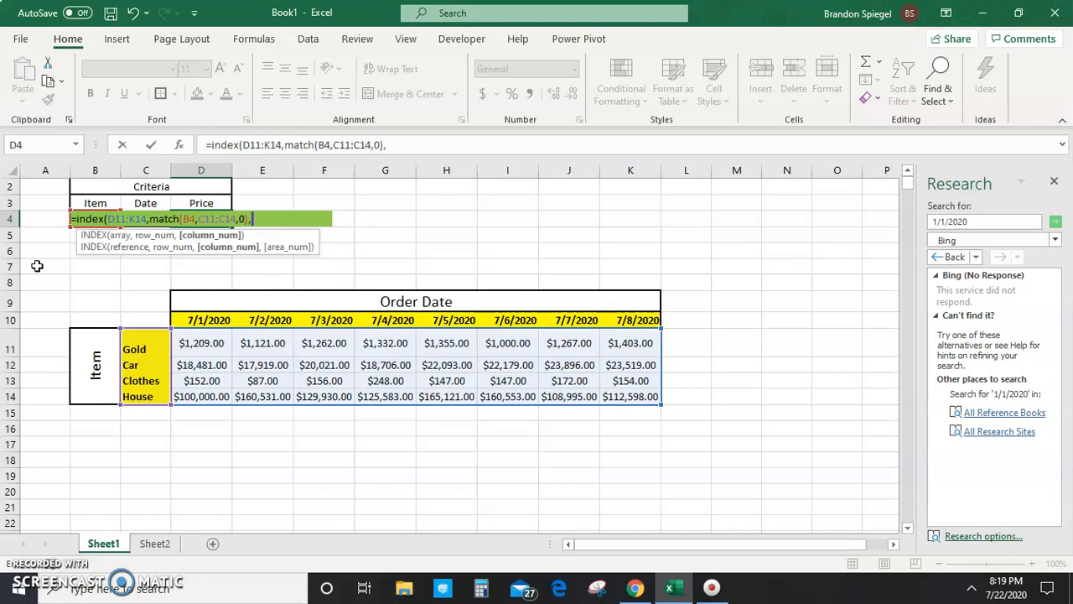
pyautogui.write('(')
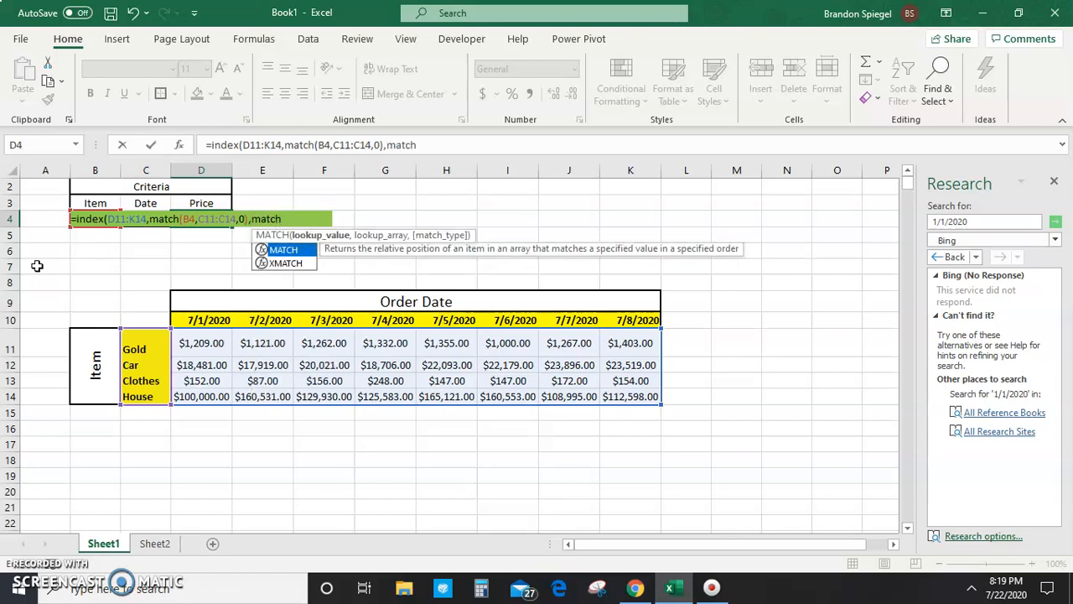
pyautogui.press('Up')
pyautogui.press('Up')
pyautogui.press('Down')
pyautogui.press('Down')
pyautogui.press('Left')
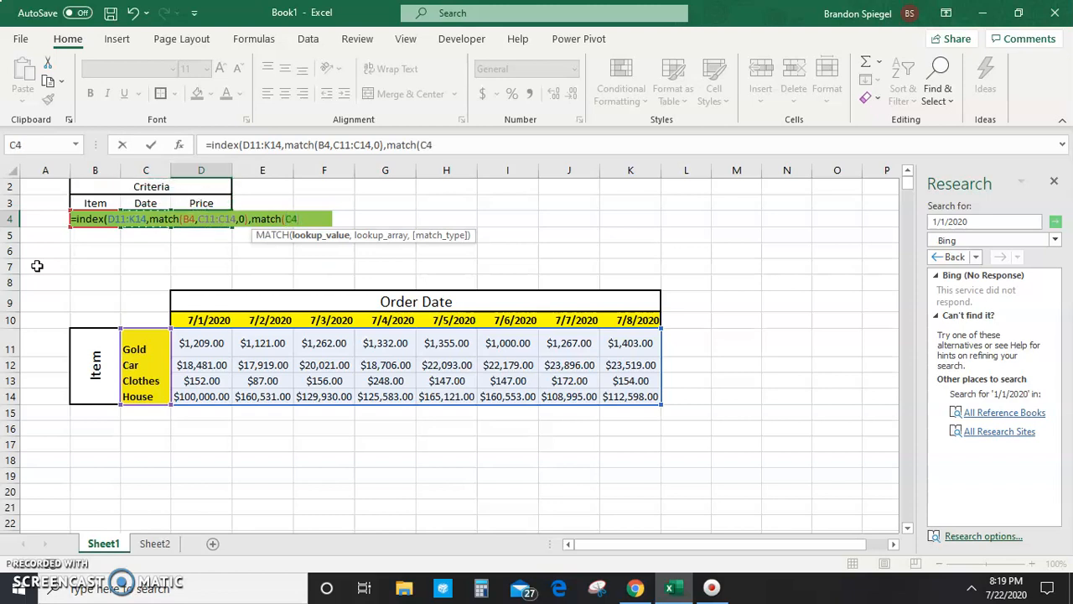
pyautogui.write(',')
pyautogui.press('Down')
pyautogui.press('Down')
pyautogui.press('Down')
pyautogui.press('Down')
pyautogui.press('Down')
pyautogui.press('Down')
pyautogui.hotkey('ctrl', 'shift', 'Right')
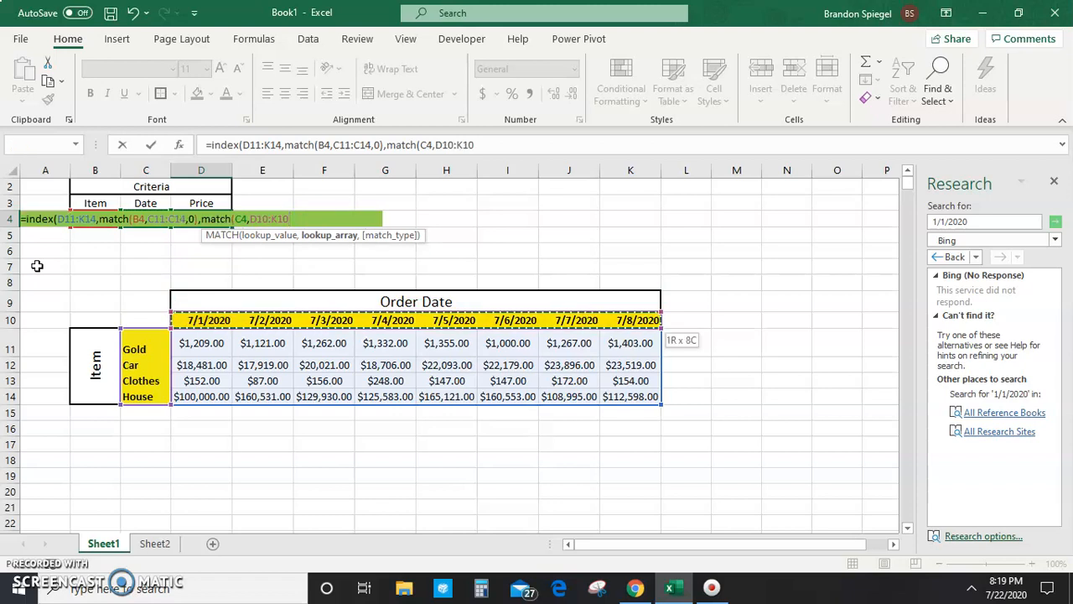
pyautogui.write(',0')
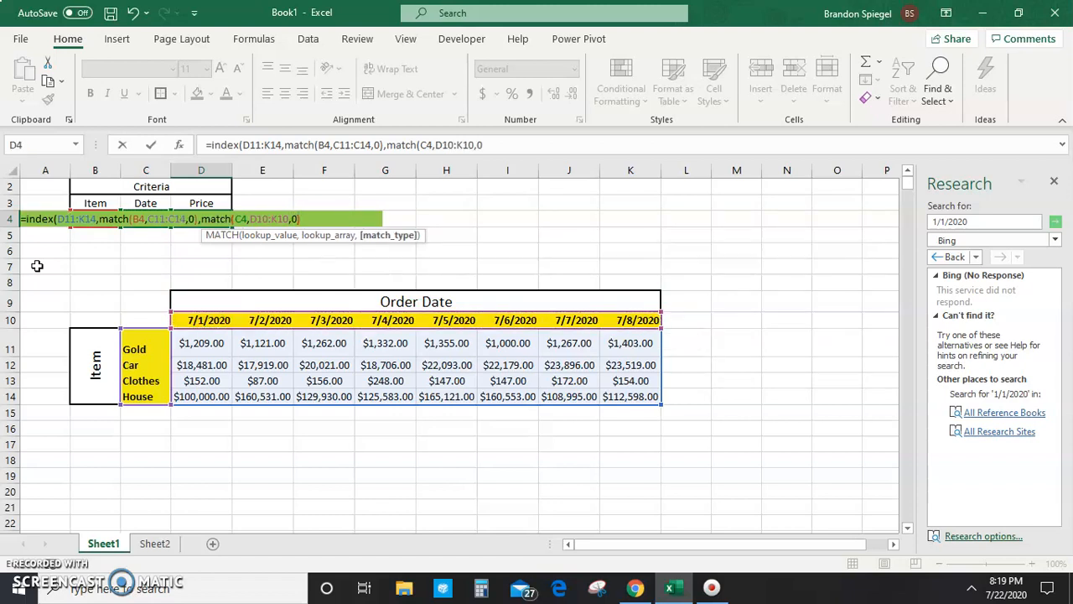
pyautogui.write('))')
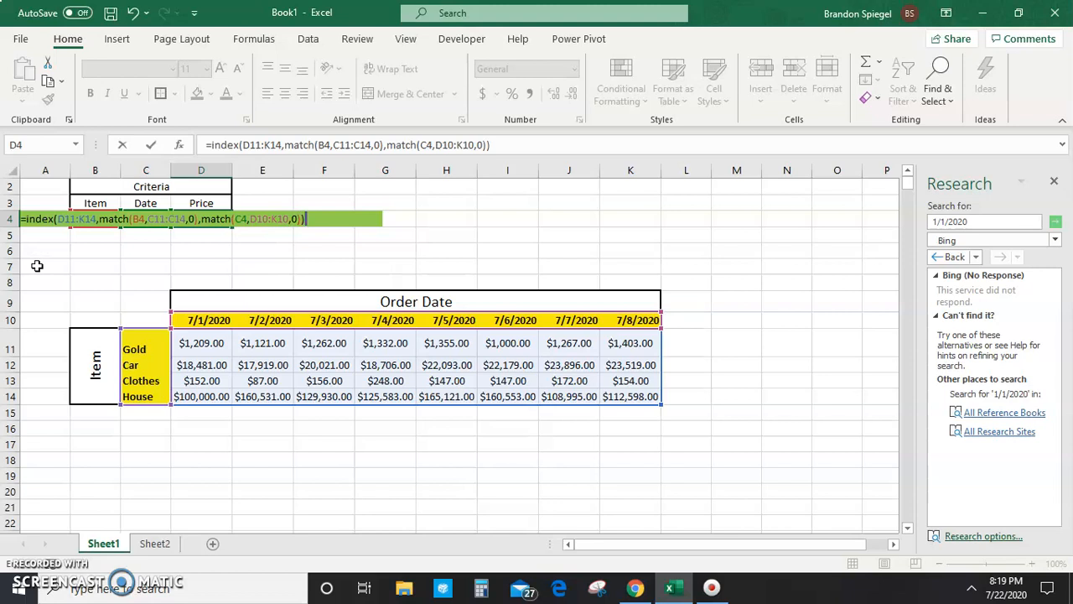
pyautogui.press('Return')
pyautogui.press('Up')
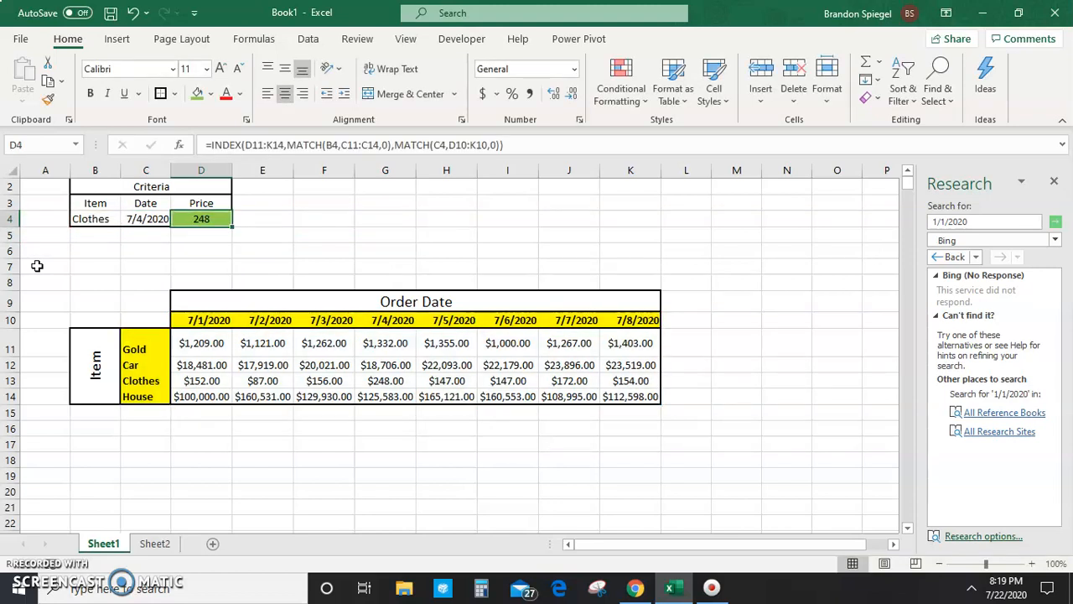
# - Check the returned price against the Clothes value for 7/4/2020 in the order table
pyautogui.press('Left')
pyautogui.press('Left')
pyautogui.press('Right')
pyautogui.press('Right')
pyautogui.press('Left')
pyautogui.press('Down')
pyautogui.press('Down')
pyautogui.press('Down')
pyautogui.press('Down')
pyautogui.click(394, 379)
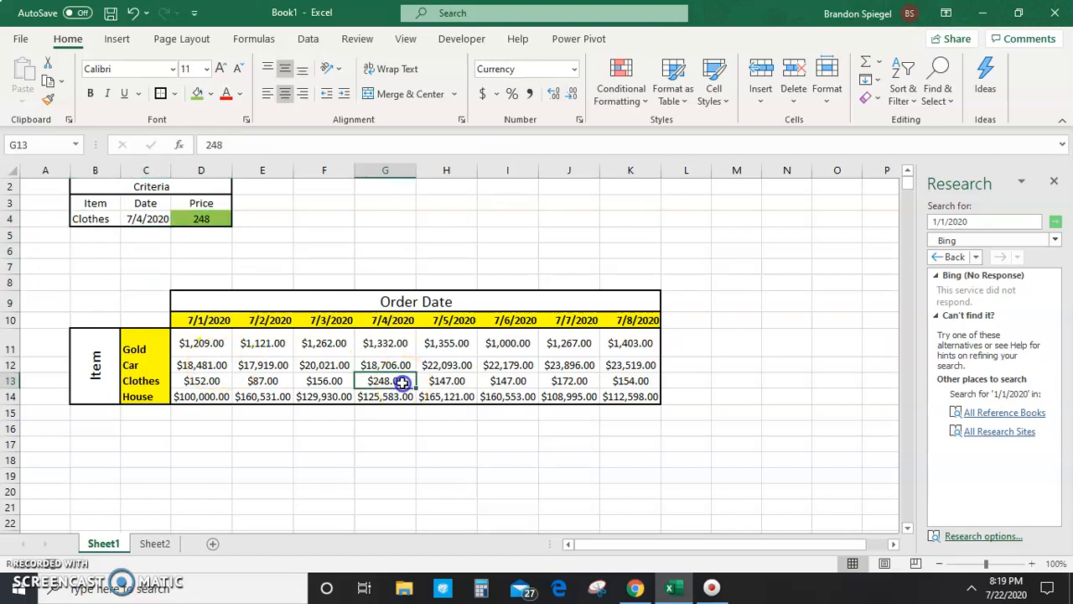
# - Set the criteria date to 7/5/2020 and the criteria item to Car
pyautogui.click(149, 218)
pyautogui.click(178, 218)
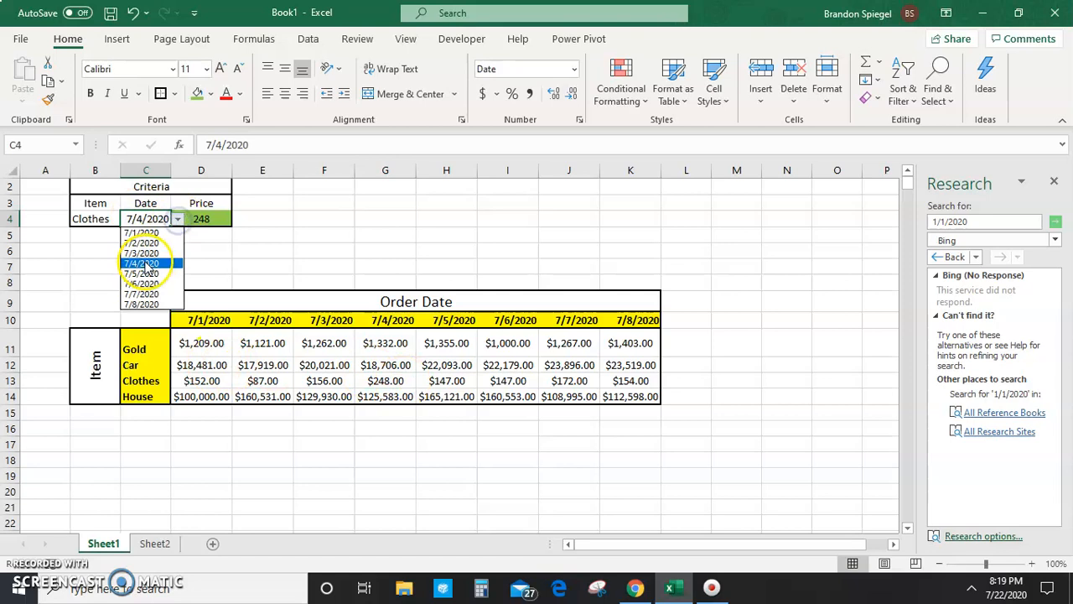
pyautogui.click(145, 274)
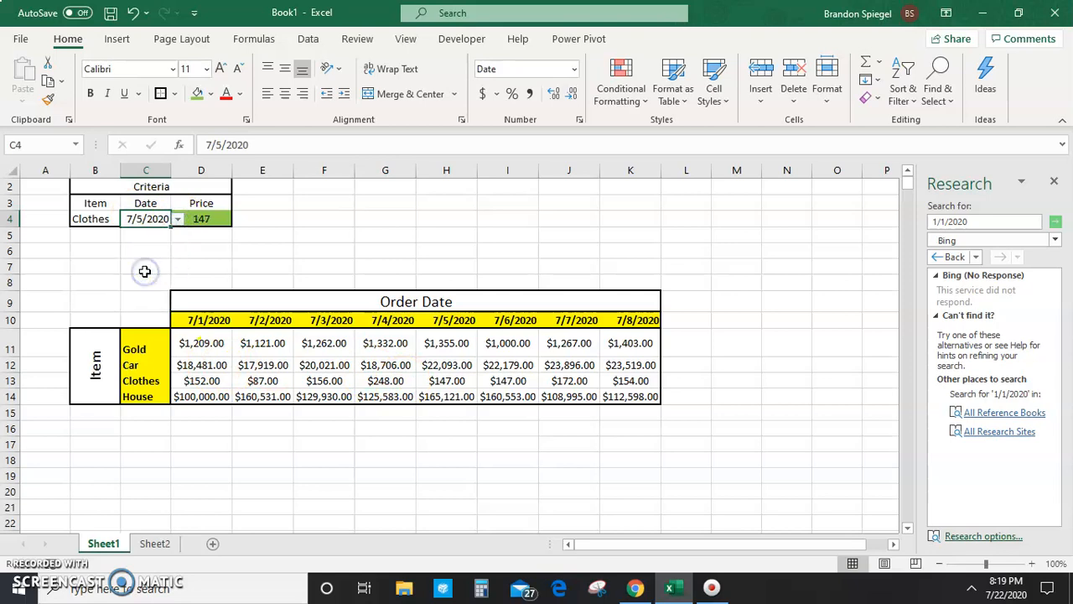
pyautogui.click(103, 218)
pyautogui.click(127, 220)
pyautogui.click(103, 238)
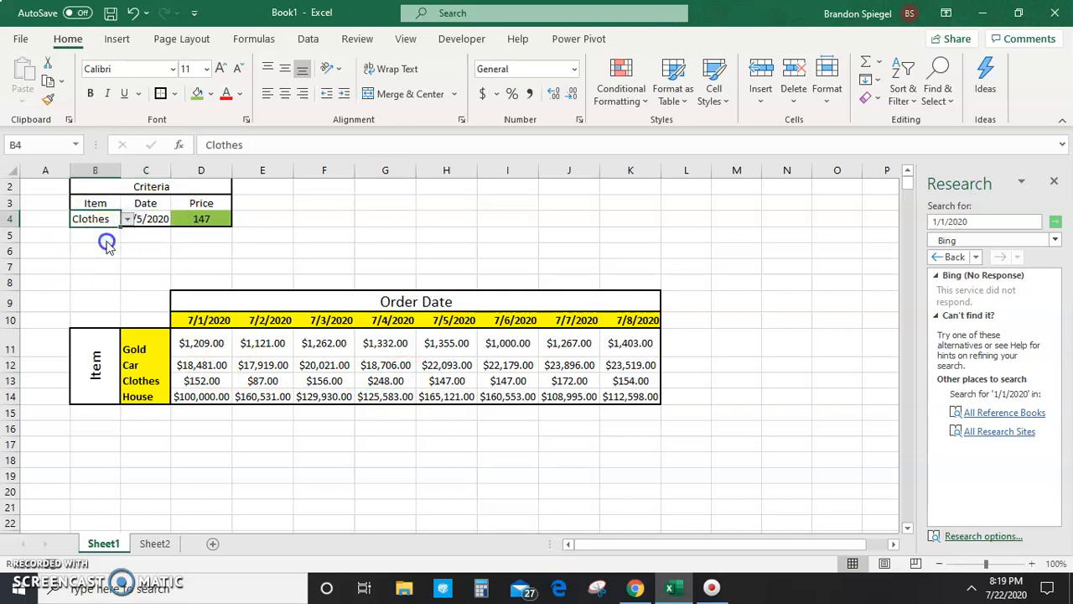
pyautogui.click(210, 259)
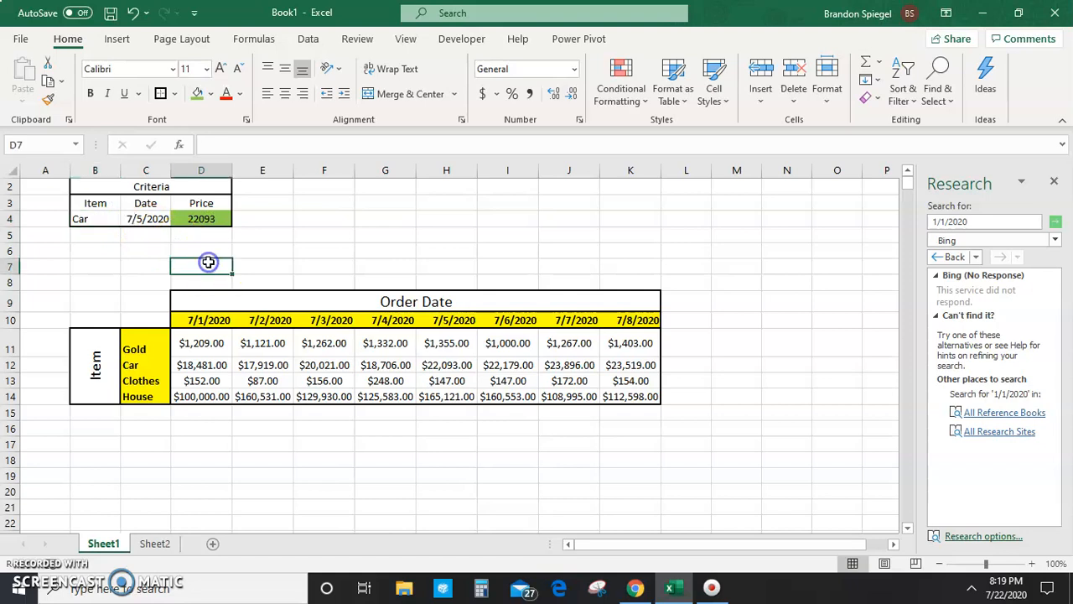
# - Examine the lookup formula in the Price cell D4 along with the item and date criteria cells
pyautogui.press('Up')
pyautogui.press('Up')
pyautogui.press('Up')
pyautogui.press('Down')
pyautogui.press('Down')
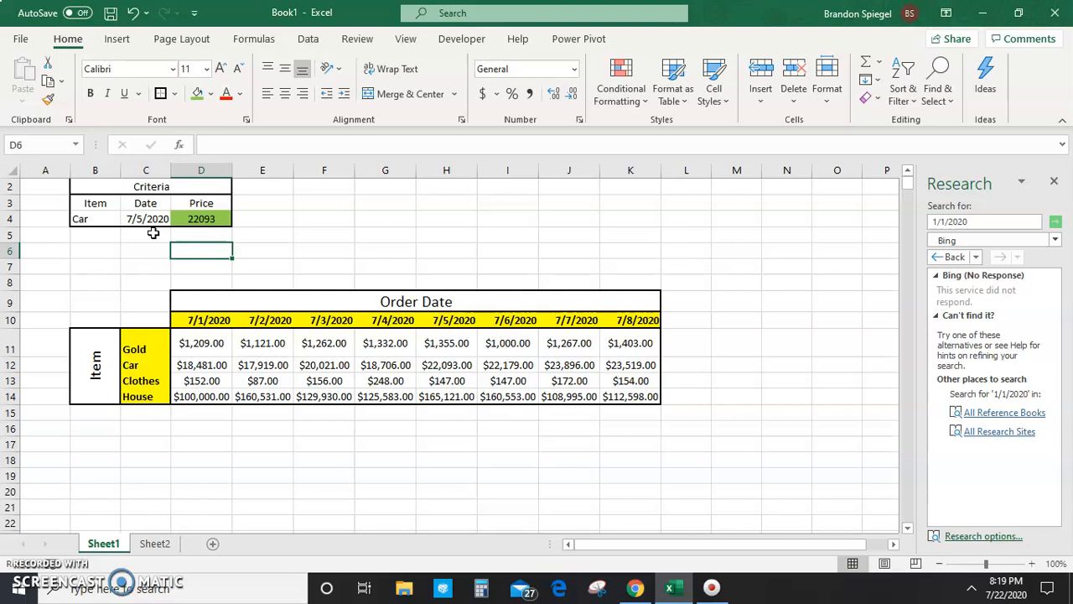
pyautogui.press('Up')
pyautogui.press('Up')
pyautogui.press('Up')
pyautogui.press('Down')
pyautogui.press('Down')
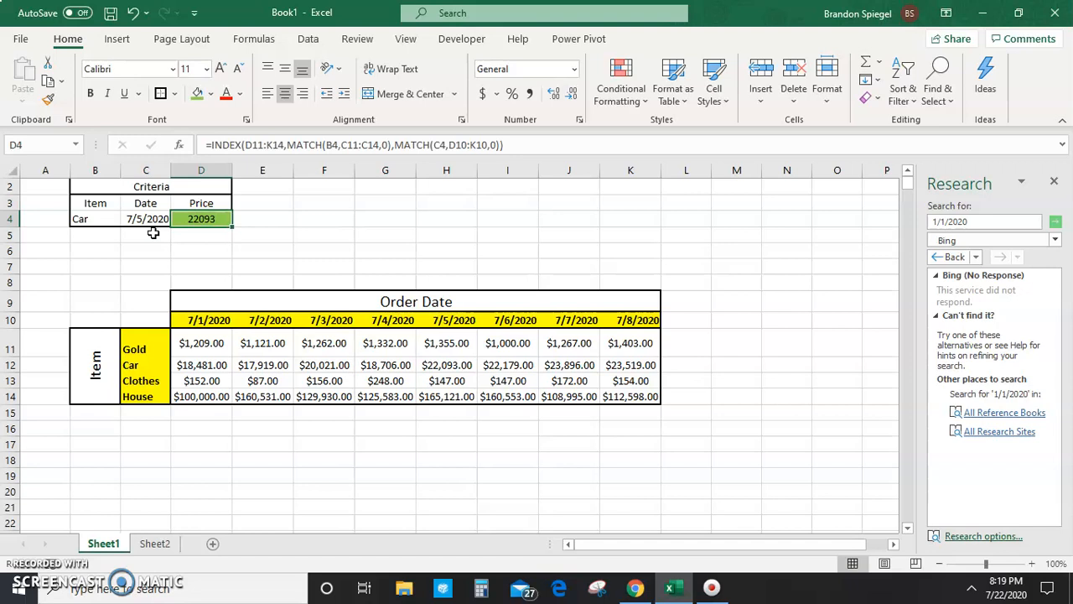
pyautogui.press('Left')
pyautogui.press('Right')
pyautogui.press('Left')
pyautogui.press('Left')
pyautogui.press('Right')
pyautogui.press('Right')
pyautogui.press('Right')
pyautogui.press('Right')
pyautogui.press('Down')
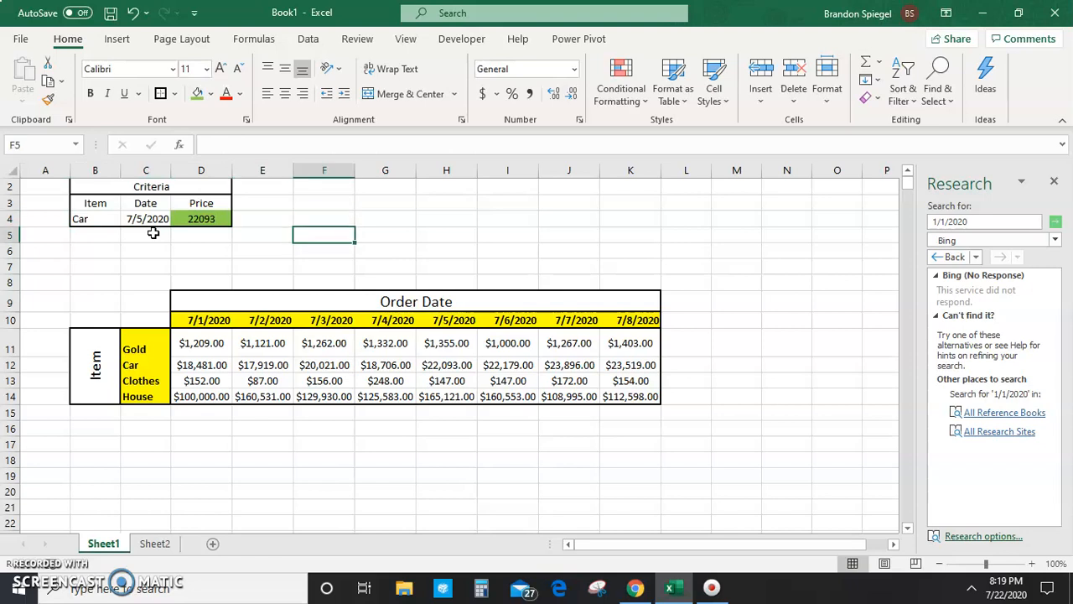
# - Locate the Car price for 7/5/2020 in the order table and compare it with the Price cell
pyautogui.press('Down')
pyautogui.press('Down')
pyautogui.press('Down')
pyautogui.press('Down')
pyautogui.press('Down')
pyautogui.press('Down')
pyautogui.press('Right')
pyautogui.press('Right')
pyautogui.press('Down')
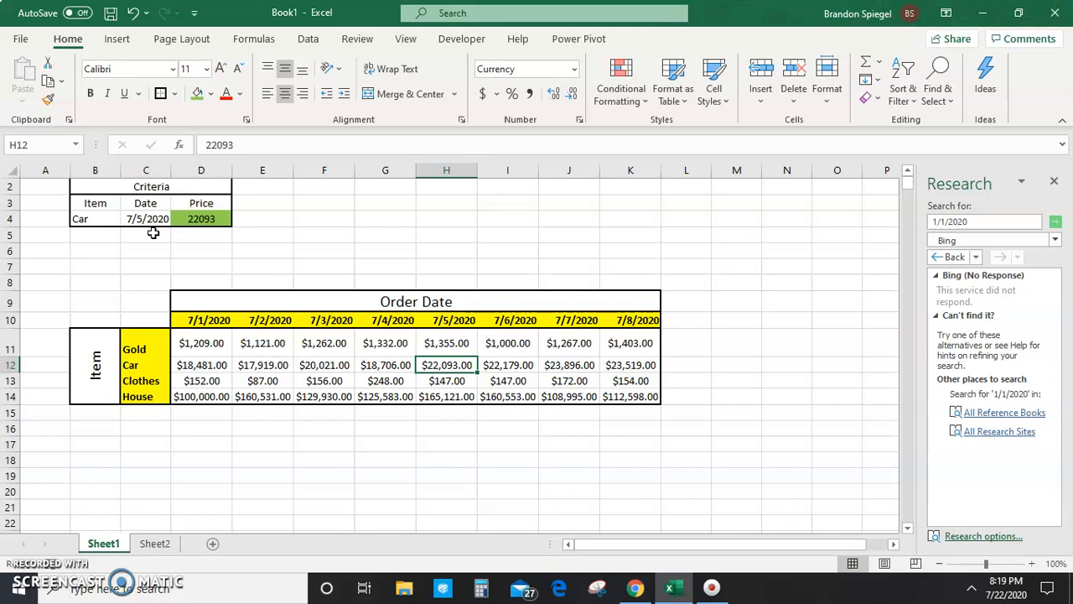
pyautogui.press('Left')
pyautogui.press('Left')
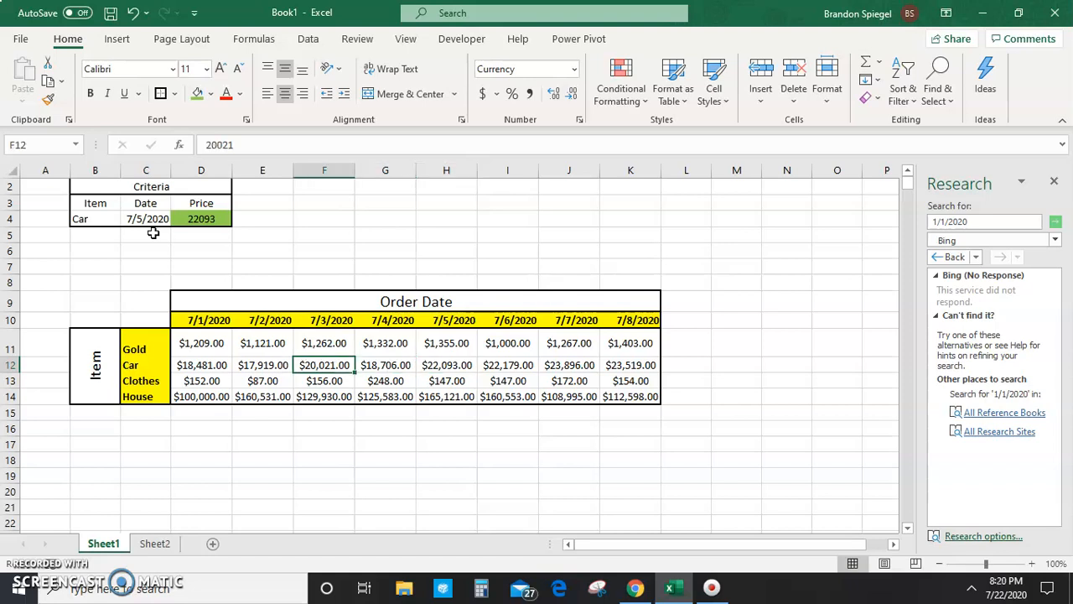
pyautogui.press('Right')
pyautogui.press('Right')
pyautogui.press('Right')
pyautogui.press('Right')
pyautogui.press('Left')
pyautogui.press('Left')
pyautogui.press('Up')
pyautogui.press('Down')
pyautogui.press('Down')
pyautogui.press('Down')
pyautogui.press('Up')
pyautogui.press('Up')
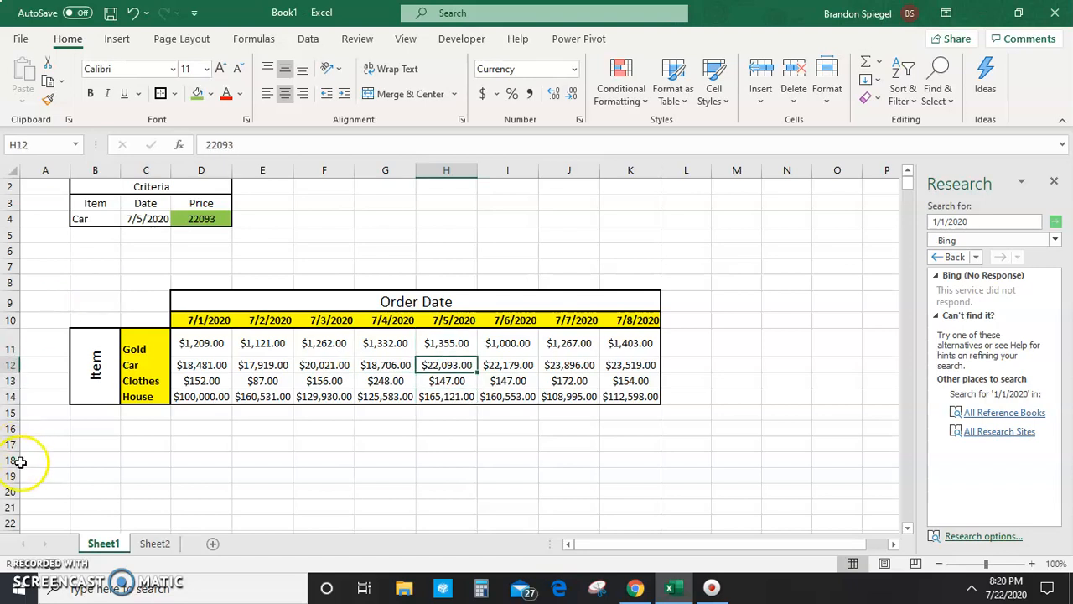
pyautogui.click(25, 559)
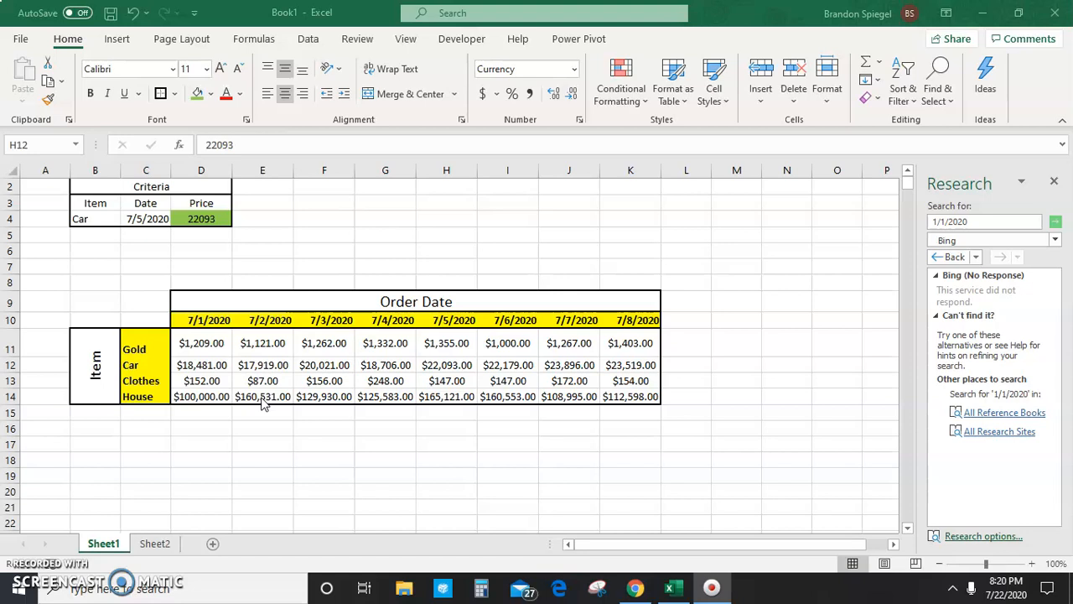
# - Examine the array range and the row and column MATCH arguments of the Price formula in D4
pyautogui.click(219, 219)
pyautogui.press('XF86AudioLowerVolume')
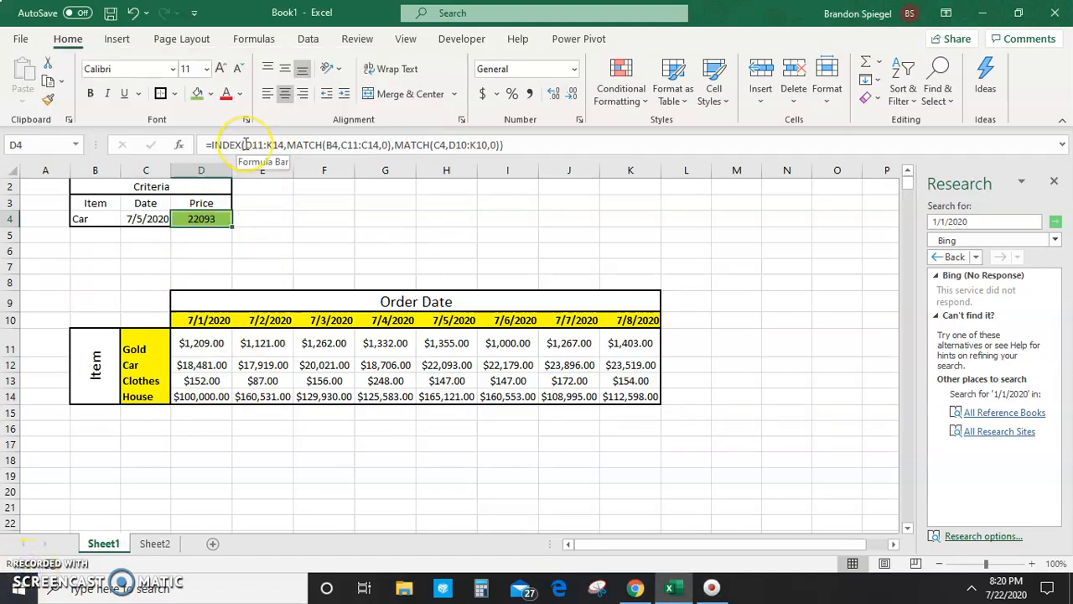
pyautogui.moveTo(245, 144); pyautogui.dragTo(285, 144)
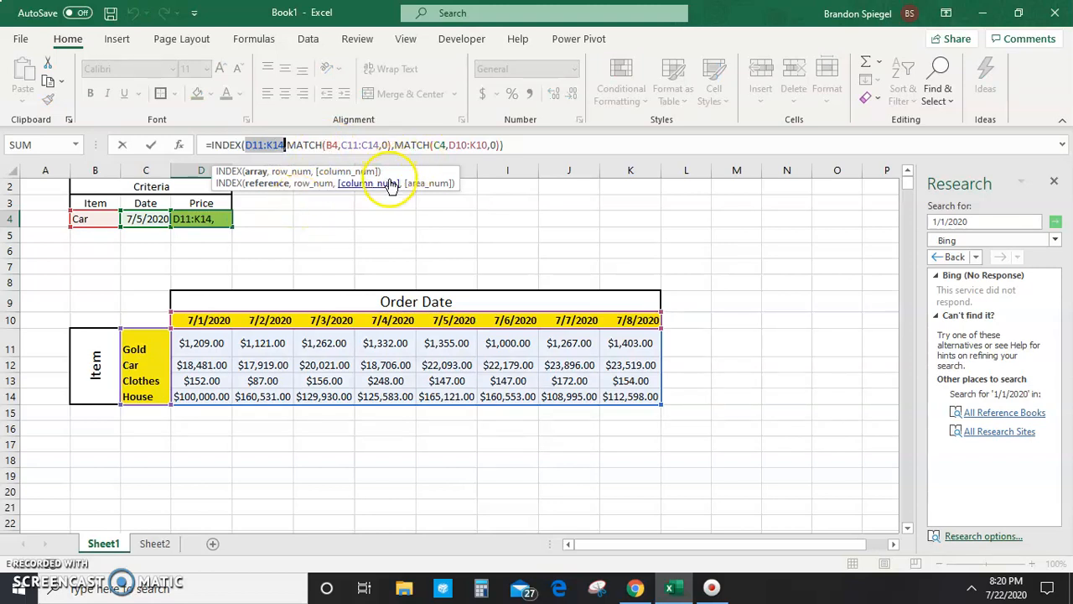
pyautogui.click(389, 144)
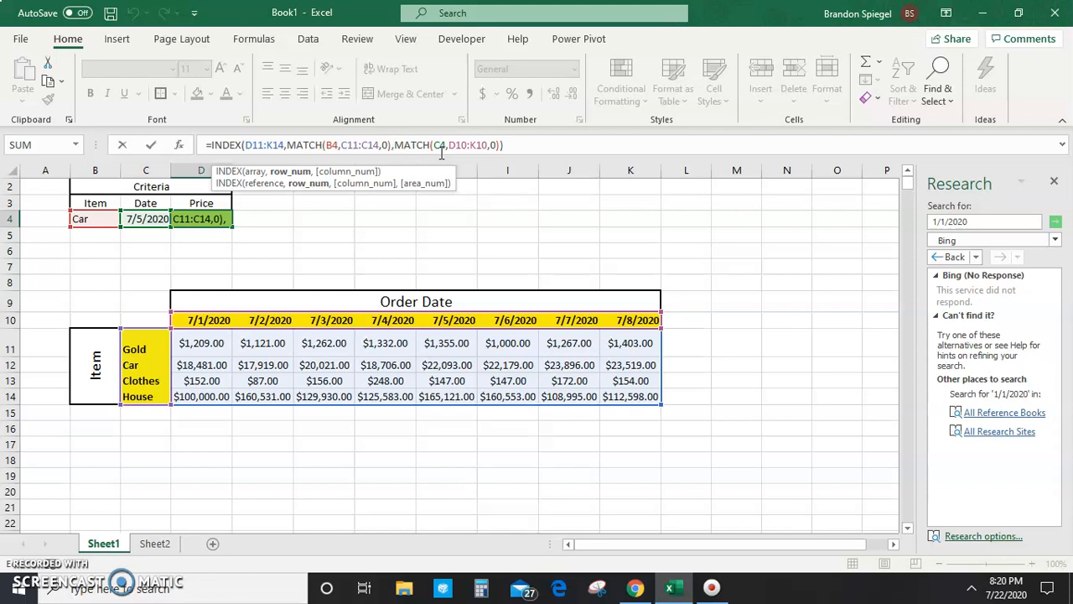
pyautogui.hotkey('ctrl', 'Return')
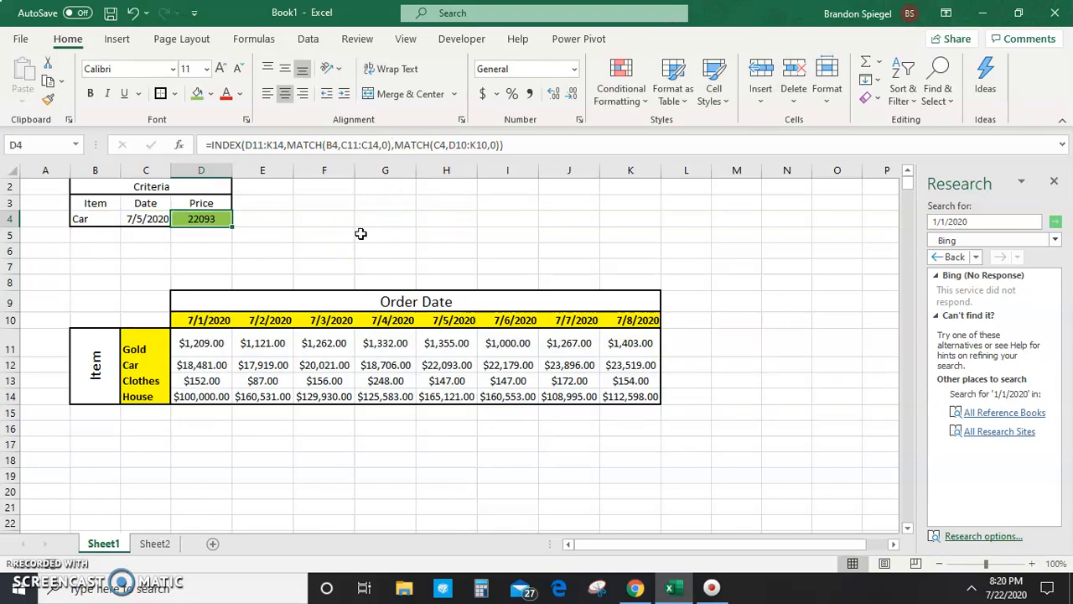
# - Compare the criteria date and the Price cell with the Car value for 7/5/2020 in the order table
pyautogui.click(132, 219)
pyautogui.click(117, 220)
pyautogui.click(132, 219)
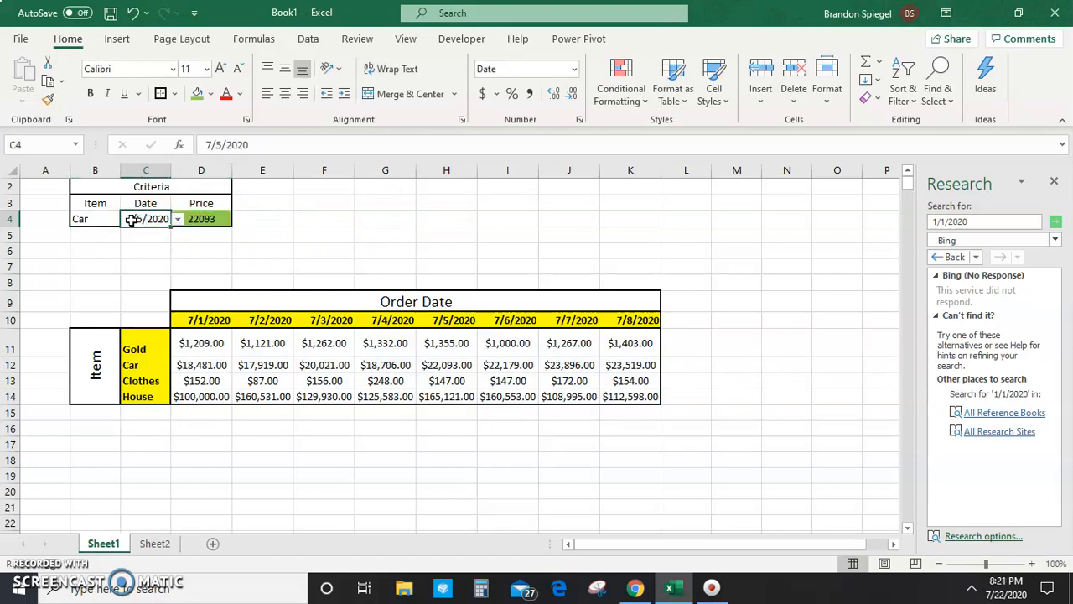
pyautogui.press('Right')
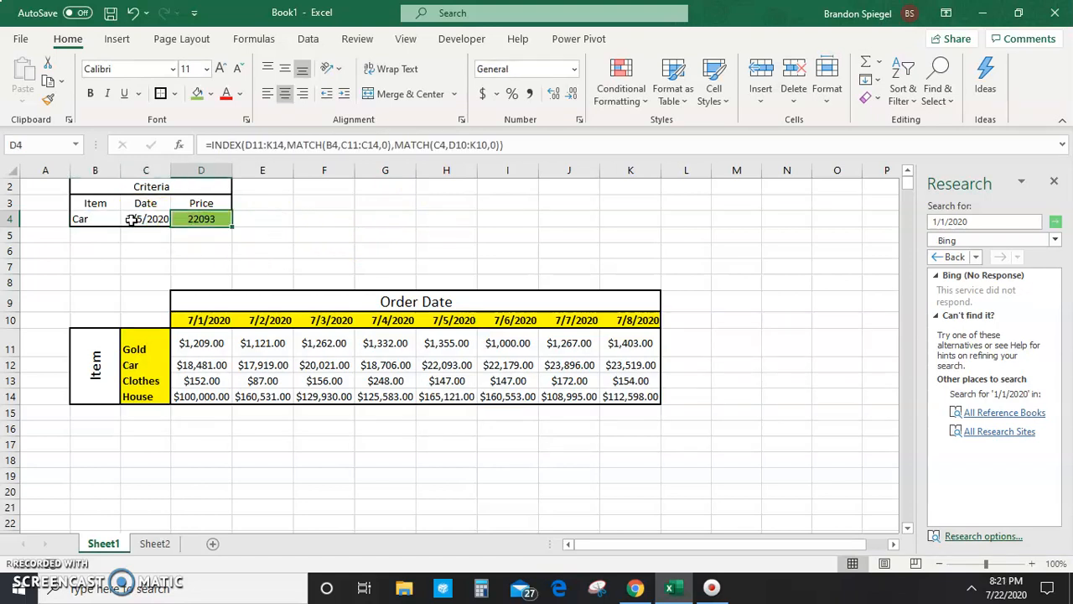
pyautogui.click(443, 364)
pyautogui.click(201, 219)
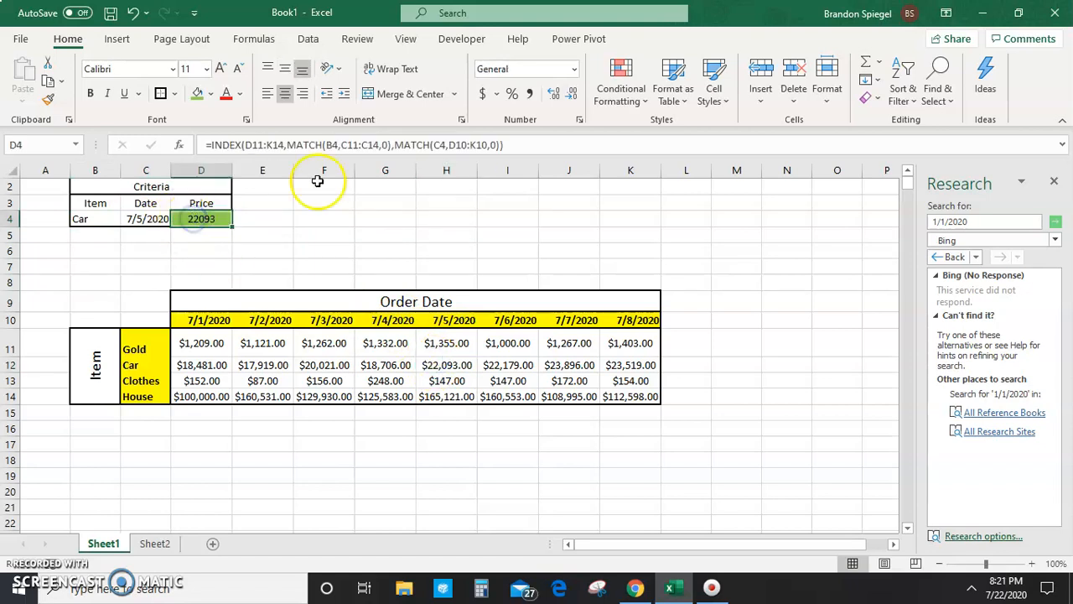
# - Offset the row lookup in the D4 formula by adding +1 after the first MATCH function
pyautogui.click(394, 145)
pyautogui.write(')+1')
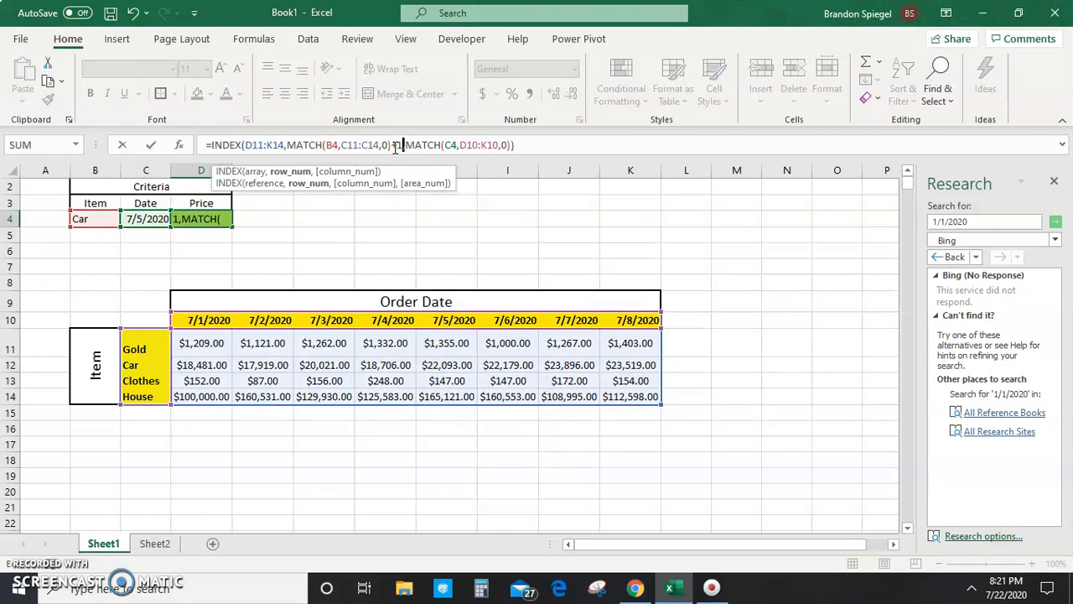
pyautogui.press('Return')
pyautogui.press('Up')
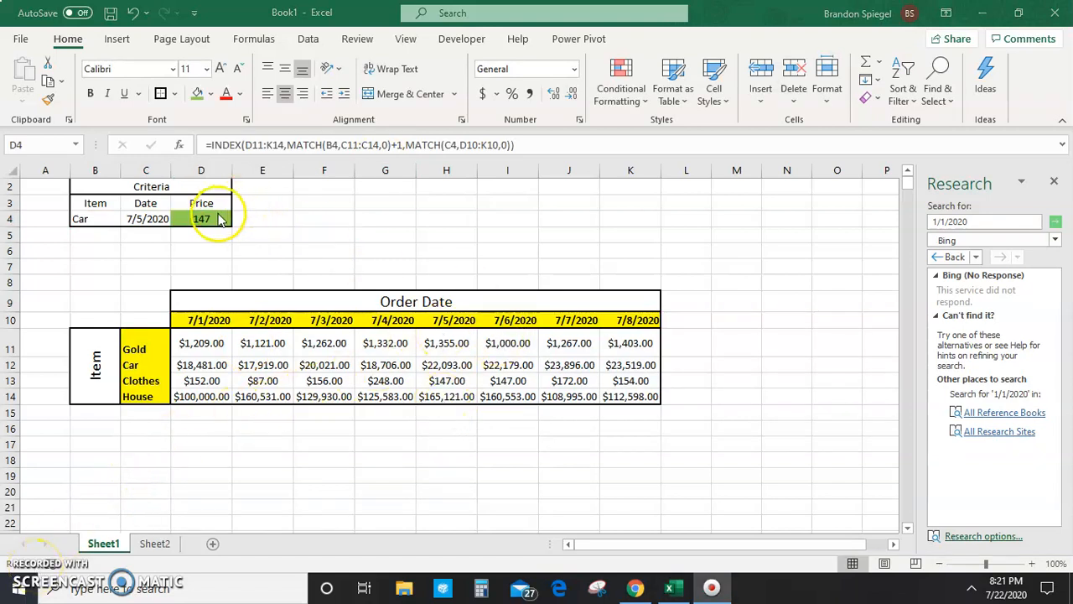
# - Change the row offset after the first MATCH function in the D4 formula to -1
pyautogui.click(405, 145)
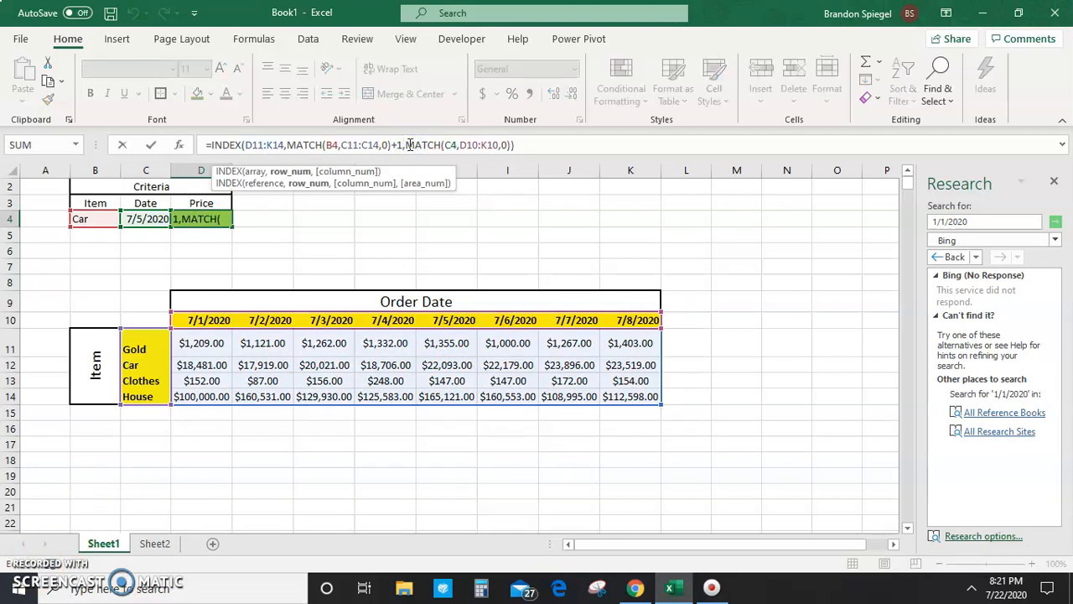
pyautogui.press('BackSpace')
pyautogui.press('BackSpace')
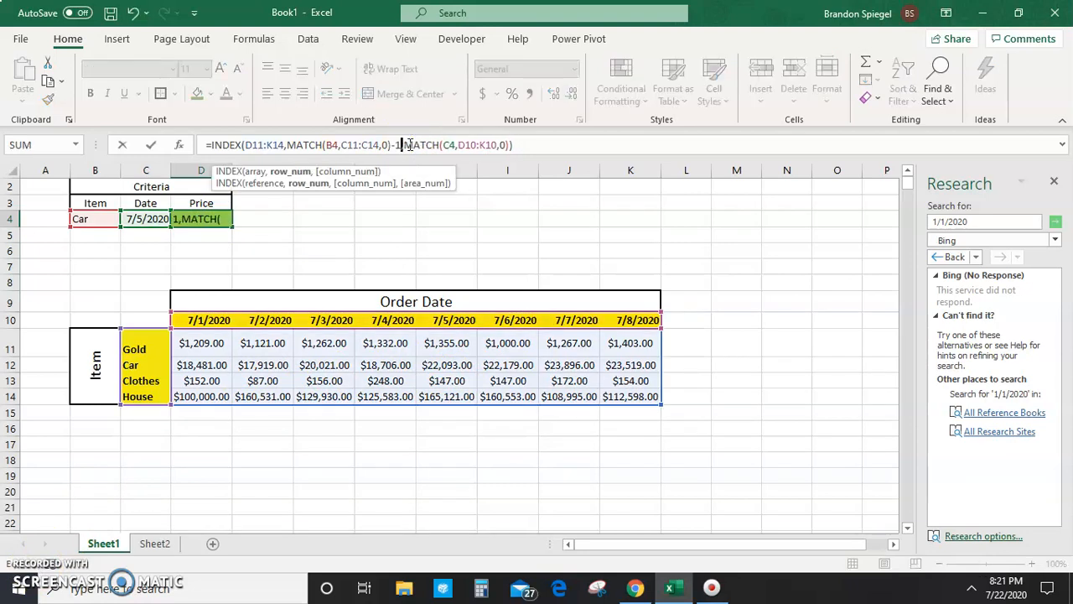
pyautogui.press('Return')
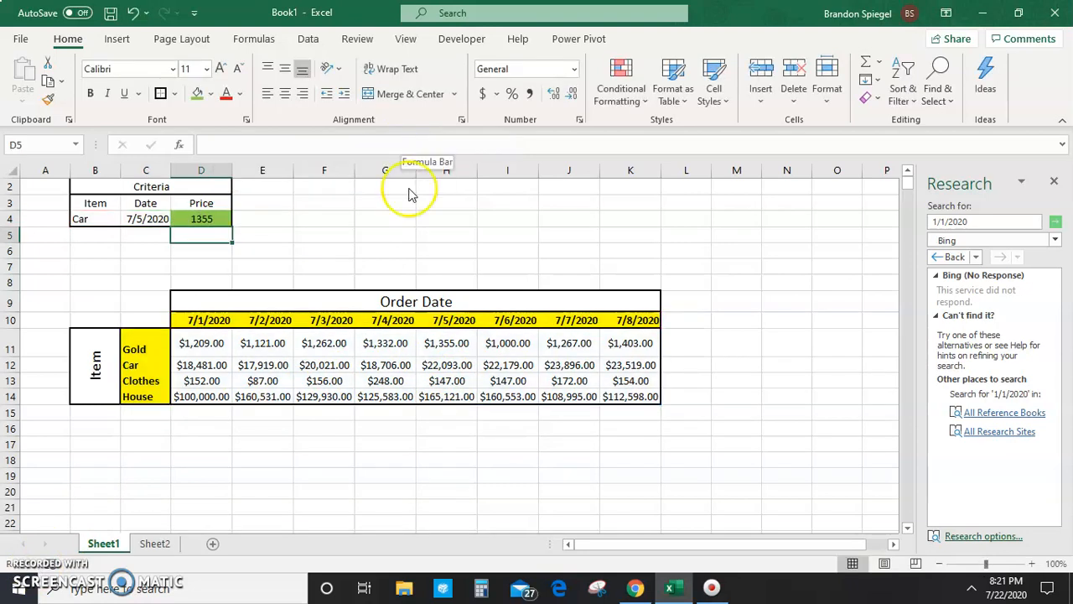
# - Trace the 7/5/2020 column around the Gold and Car rows and compare it with the offset formula in D4
pyautogui.click(442, 339)
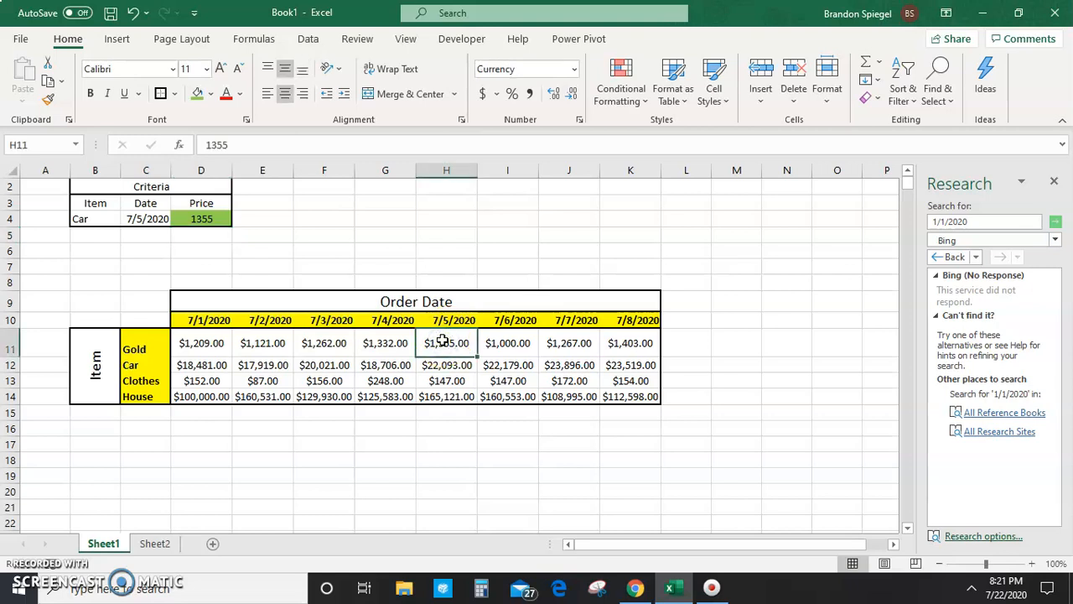
pyautogui.press('Down')
pyautogui.press('Up')
pyautogui.press('Down')
pyautogui.press('Down')
pyautogui.press('Up')
pyautogui.press('Up')
pyautogui.press('Up')
pyautogui.press('Down')
pyautogui.press('Down')
pyautogui.press('Up')
pyautogui.press('Up')
pyautogui.press('Up')
pyautogui.press('Up')
pyautogui.press('Up')
pyautogui.press('Up')
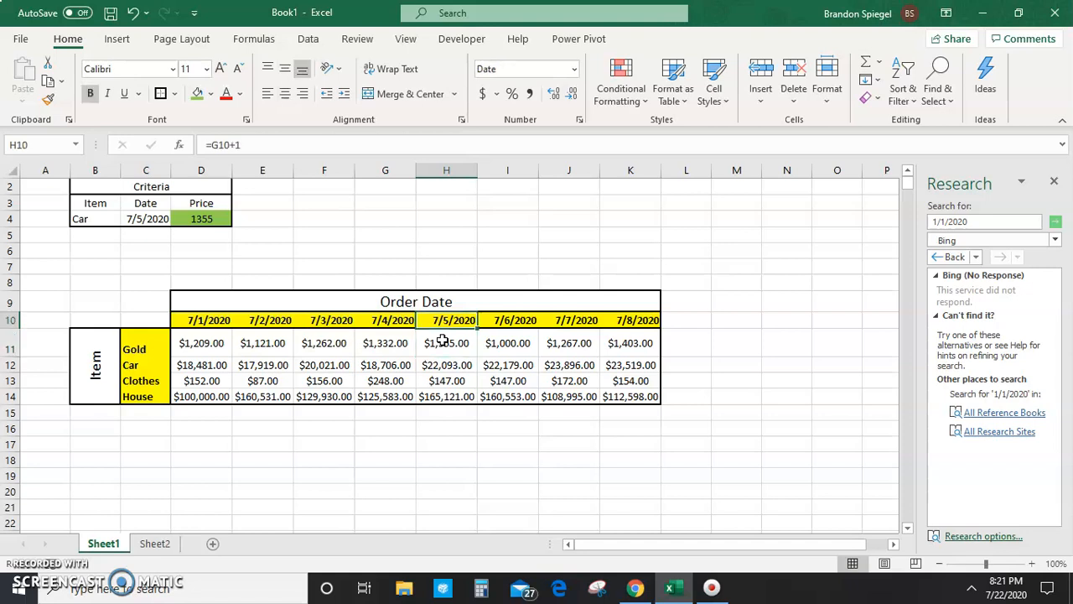
pyautogui.press('Up')
pyautogui.press('Up')
pyautogui.press('Left')
pyautogui.press('Left')
pyautogui.press('Left')
pyautogui.press('Left')
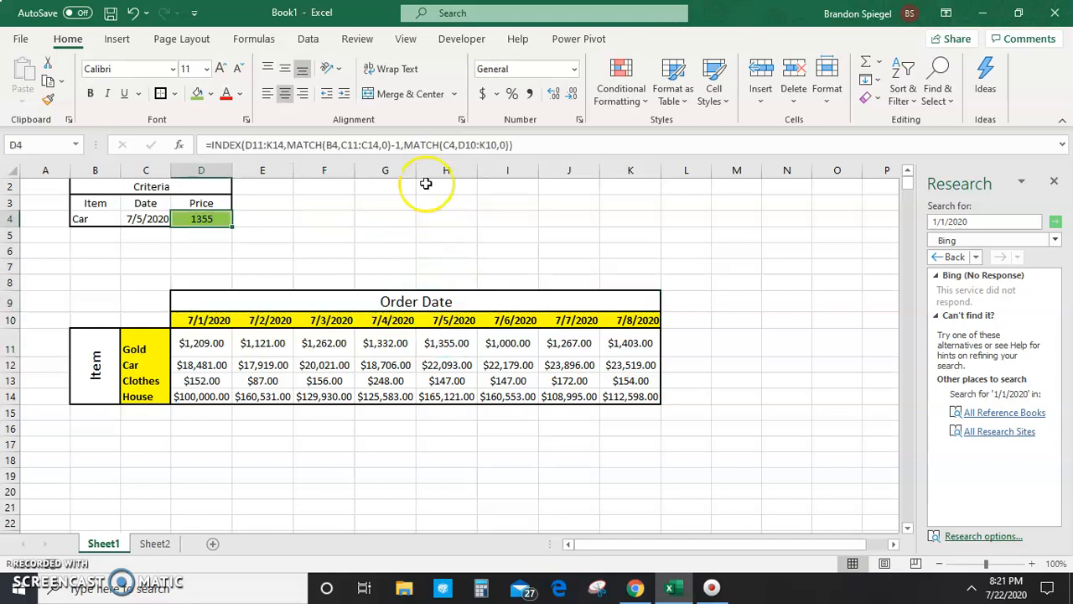
# - Remove the row offset after the first MATCH function in the D4 formula
pyautogui.click(407, 144)
pyautogui.press('BackSpace')
pyautogui.press('BackSpace')
pyautogui.press('Return')
pyautogui.press('Up')
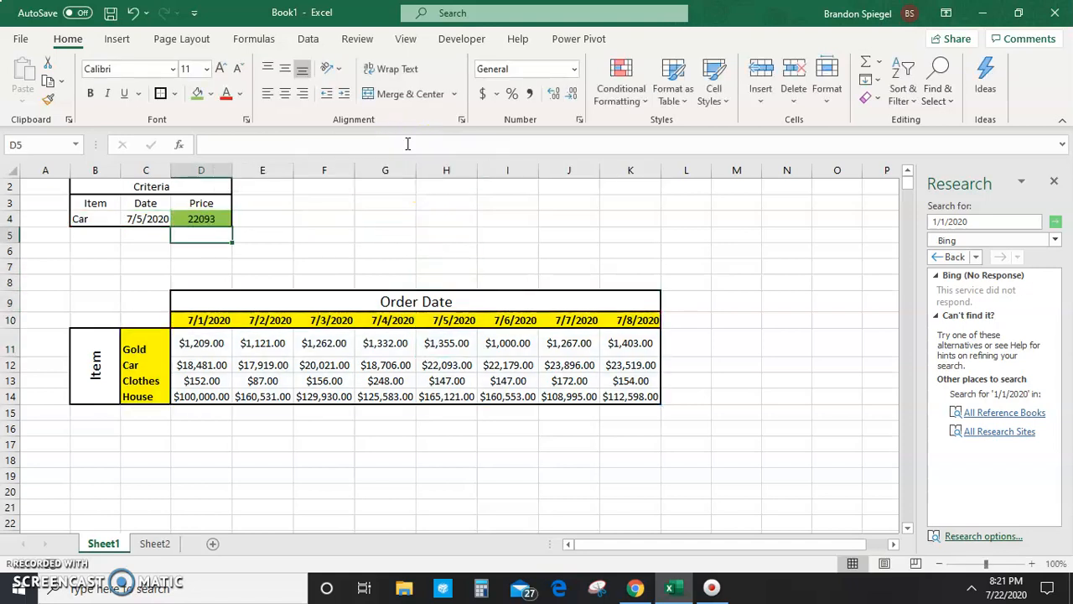
# - Offset the column lookup in the D4 formula by adding +1 after the second MATCH function
pyautogui.click(545, 139)
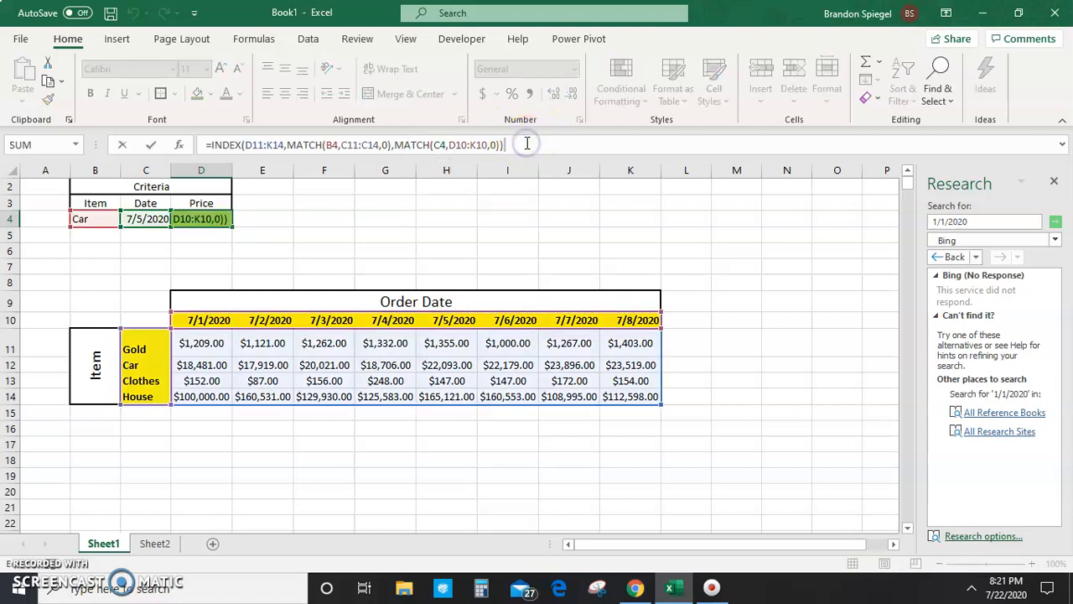
pyautogui.press('Left')
pyautogui.press('Left')
pyautogui.press('Right')
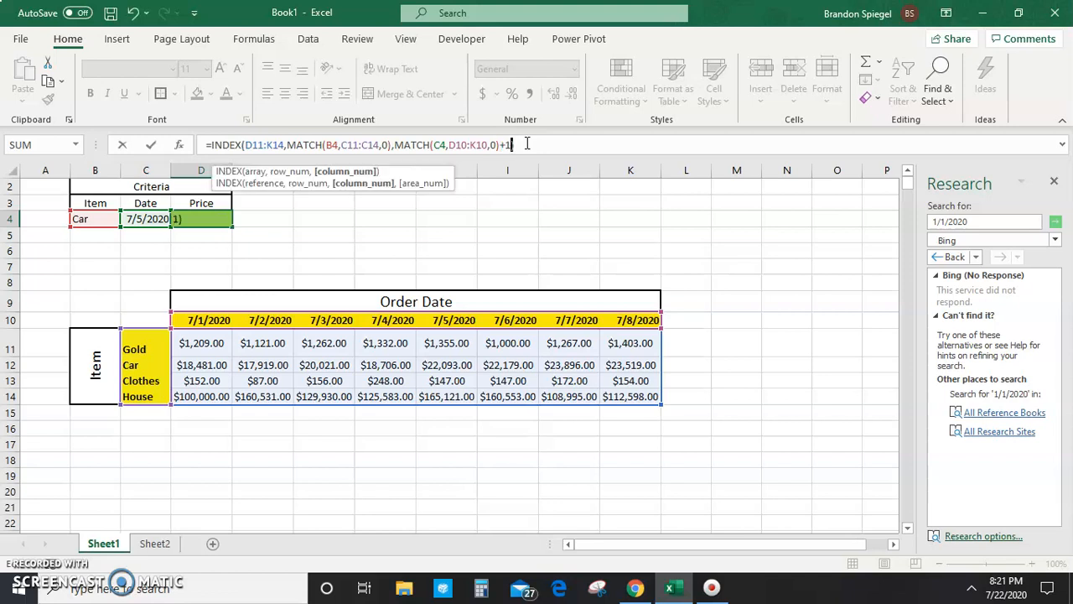
pyautogui.press('Return')
pyautogui.press('Up')
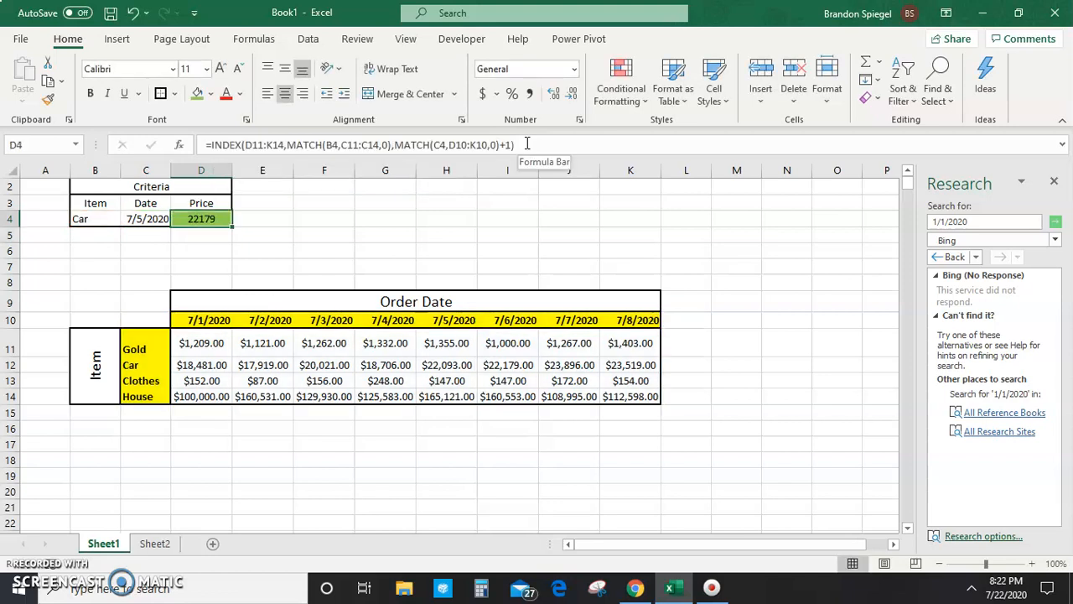
# - Trace from the 7/5/2020 header down to the Car row and one column over to check the offset result
pyautogui.click(424, 252)
pyautogui.press('Down')
pyautogui.press('Down')
pyautogui.press('Down')
pyautogui.press('Down')
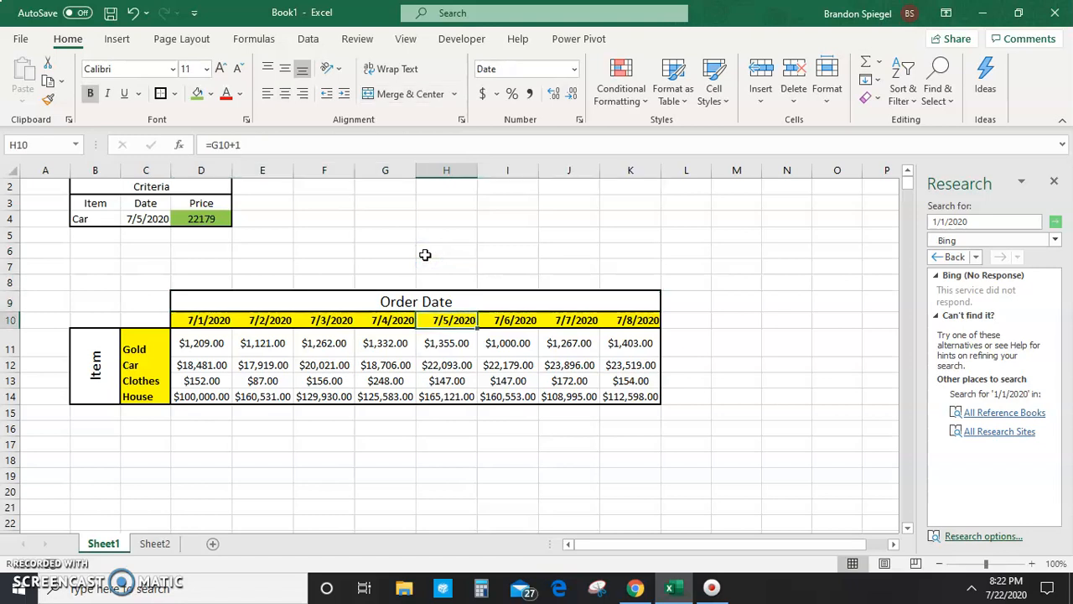
pyautogui.press('Down')
pyautogui.press('Down')
pyautogui.press('Right')
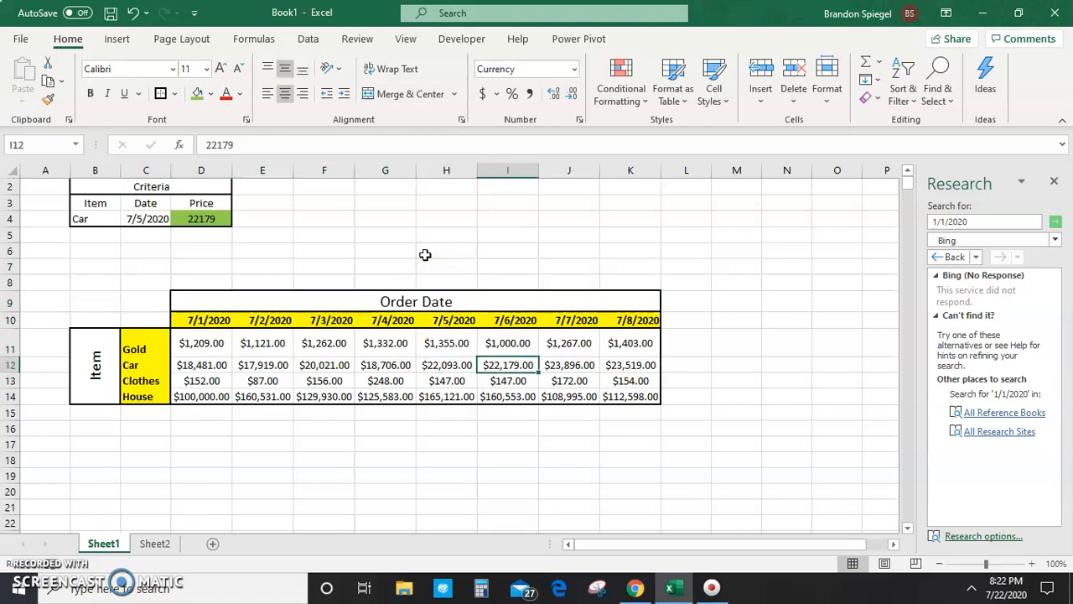
# - Change the column offset after the second MATCH function in the D4 formula to +3
pyautogui.click(201, 219)
pyautogui.click(509, 145)
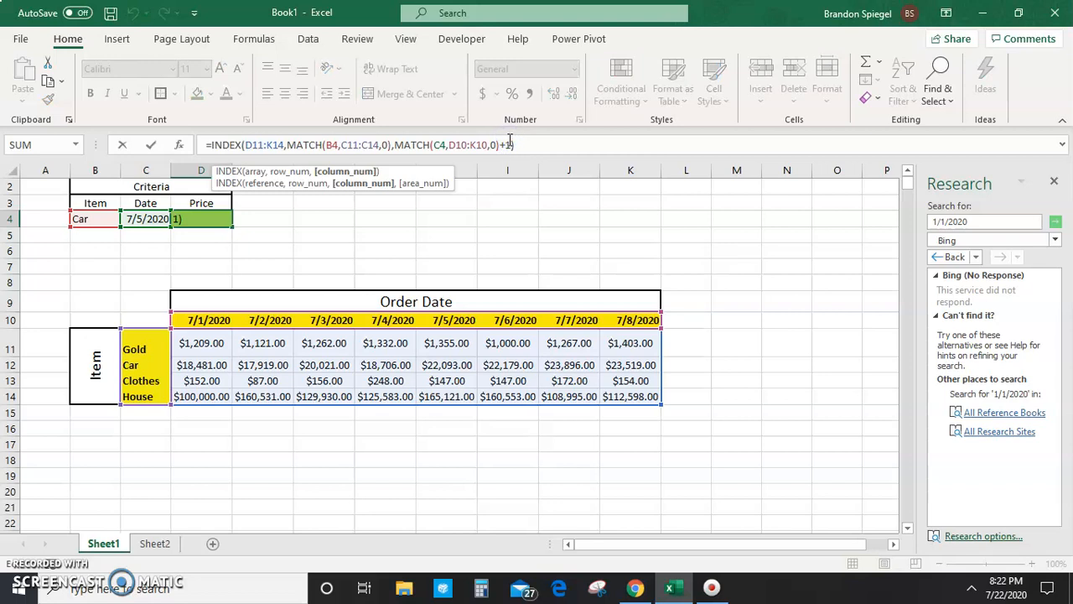
pyautogui.press('BackSpace')
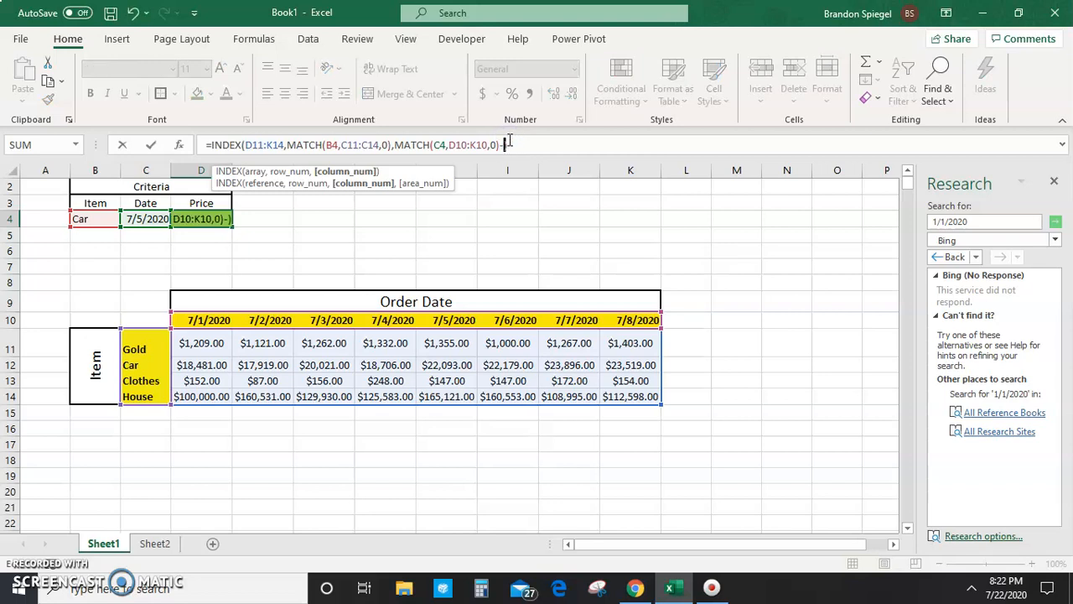
pyautogui.press('BackSpace')
pyautogui.write('+3')
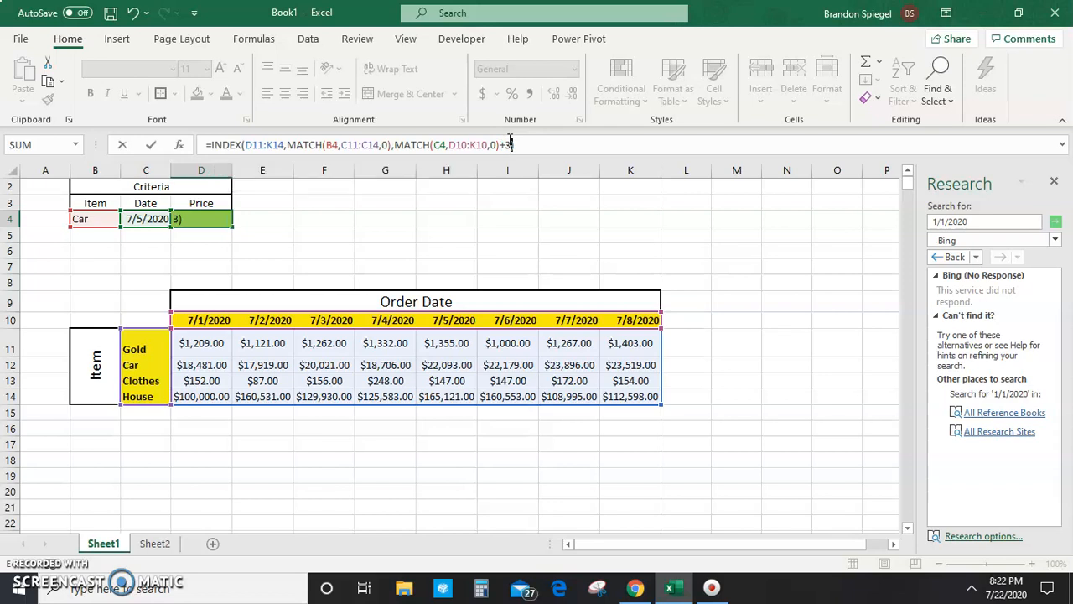
pyautogui.press('Return')
pyautogui.press('Up')
pyautogui.press('Down')
pyautogui.press('Up')
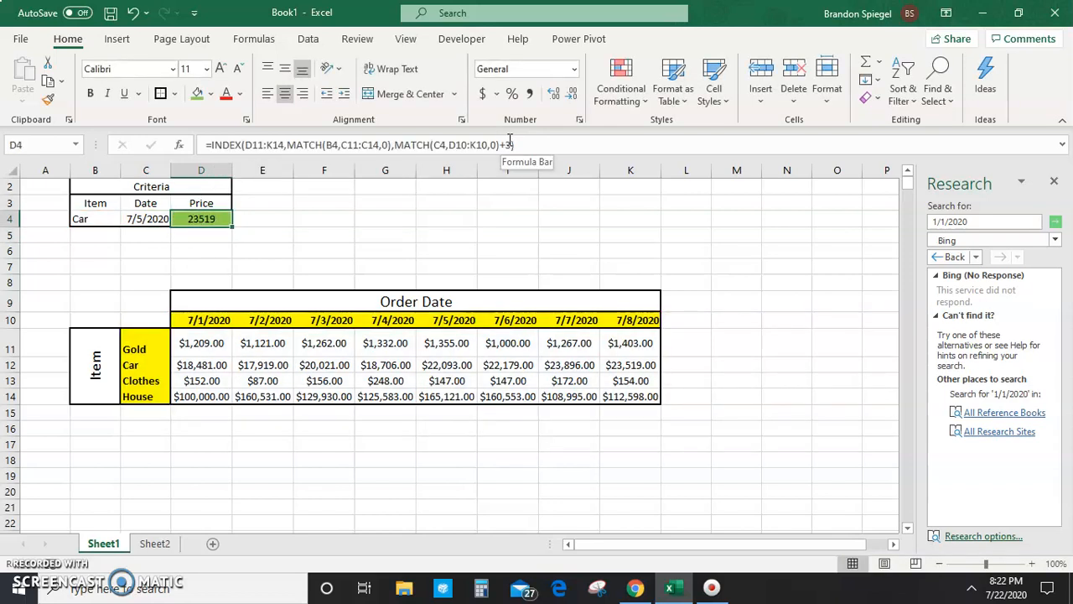
# - Set the column offset in the D4 formula to +10 to test a position beyond the table
pyautogui.click(509, 145)
pyautogui.press('BackSpace')
pyautogui.write('10')
pyautogui.hotkey('ctrl', 'Return')
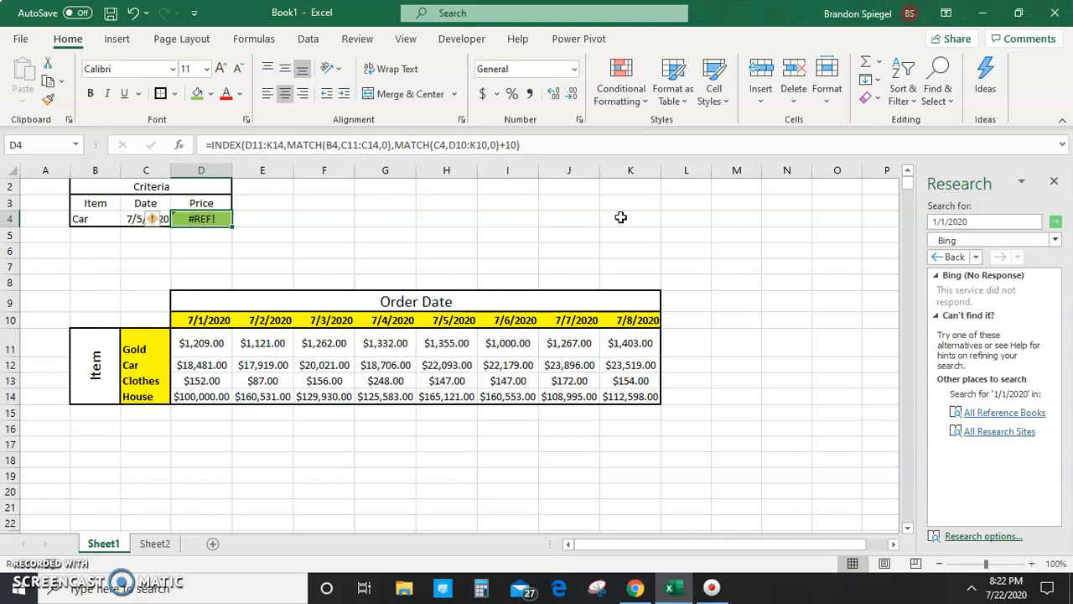
# - Remove the column offset after the second MATCH function in the D4 formula
pyautogui.click(524, 145)
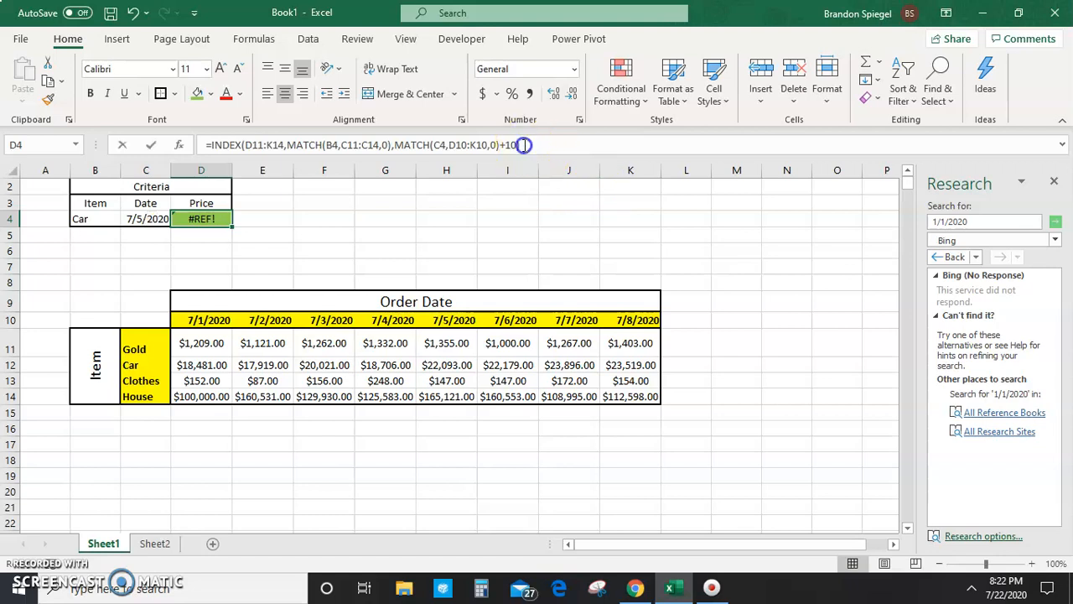
pyautogui.press('Left')
pyautogui.press('BackSpace')
pyautogui.press('BackSpace')
pyautogui.press('BackSpace')
pyautogui.press('Return')
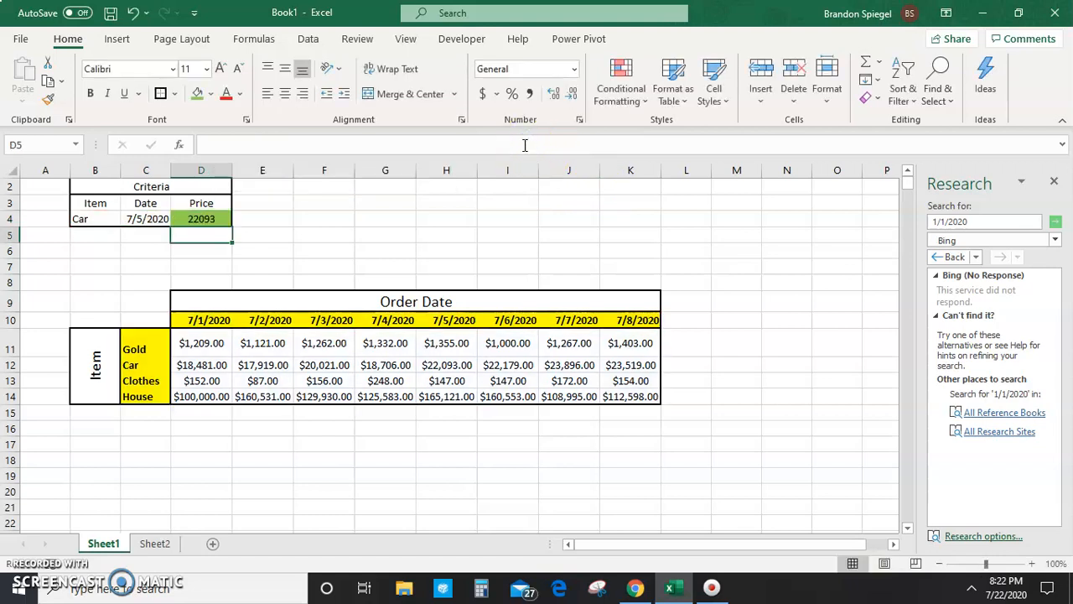